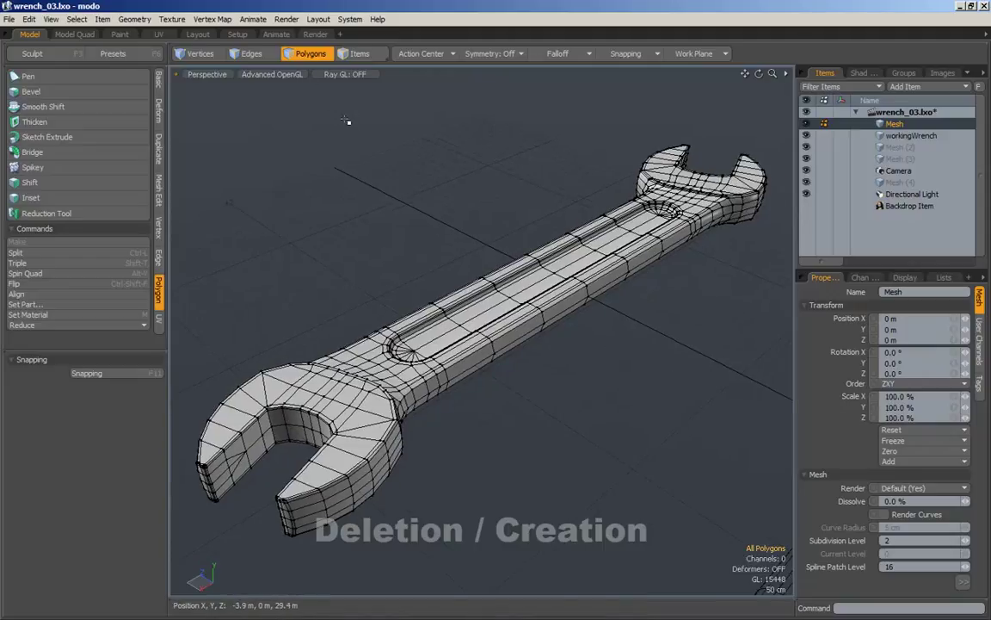
# Step: Examine the polygon layout of the wrench's large open-end jaw and neck from several angles and distances
pyautogui.keyDown('alt'); pyautogui.moveTo(347, 121); pyautogui.dragTo(451, 174); pyautogui.keyUp('alt')
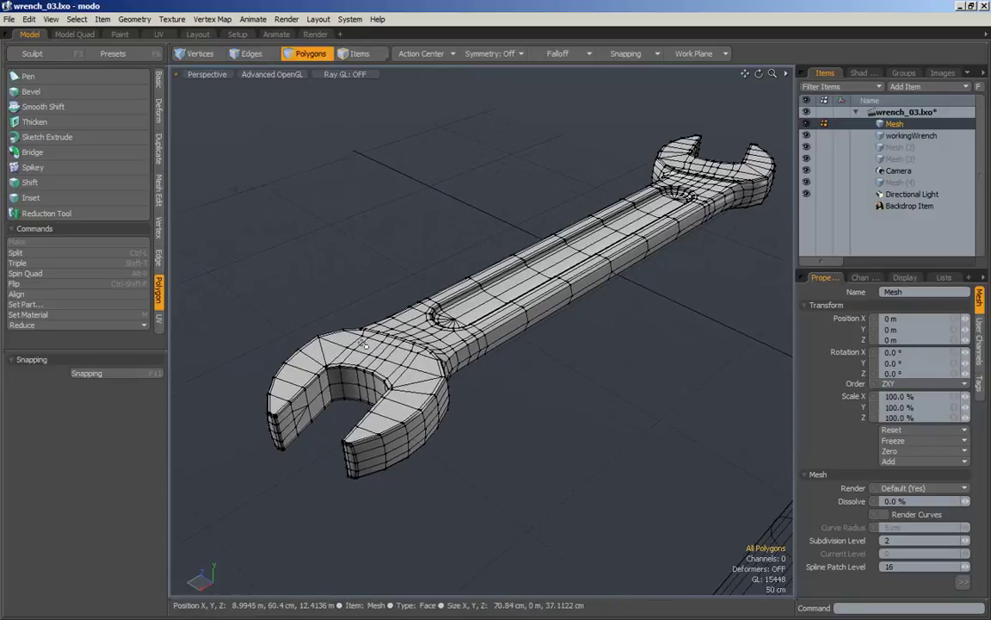
pyautogui.keyDown('alt'); pyautogui.moveTo(472, 372); pyautogui.dragTo(396, 284); pyautogui.keyUp('alt')
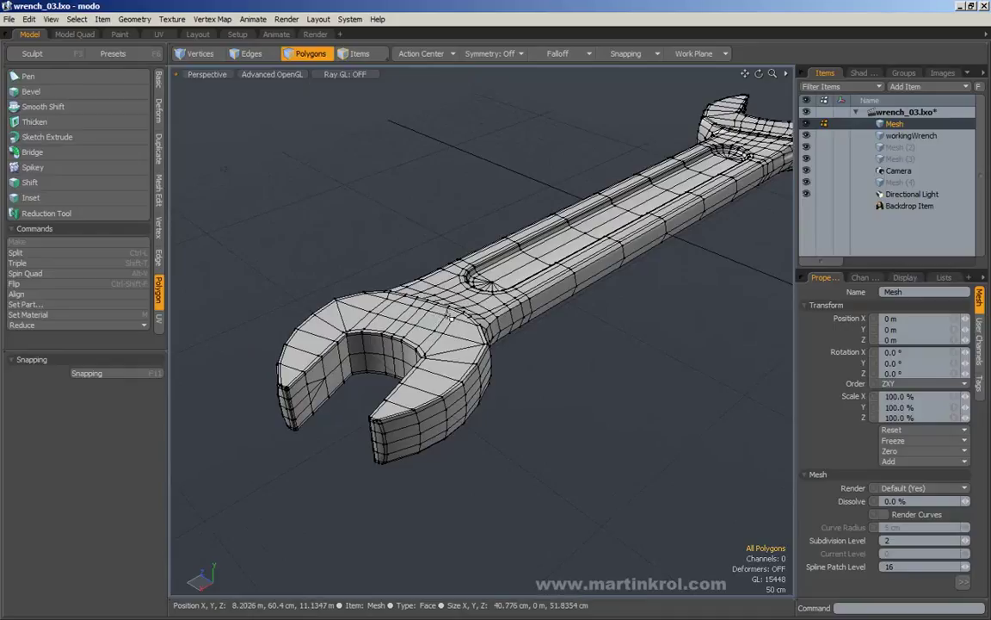
pyautogui.keyDown('alt'); pyautogui.keyDown('shift'); pyautogui.moveTo(458, 332); pyautogui.dragTo(485, 325); pyautogui.keyUp('shift'); pyautogui.keyUp('alt')
pyautogui.scroll(4, 490, 328)
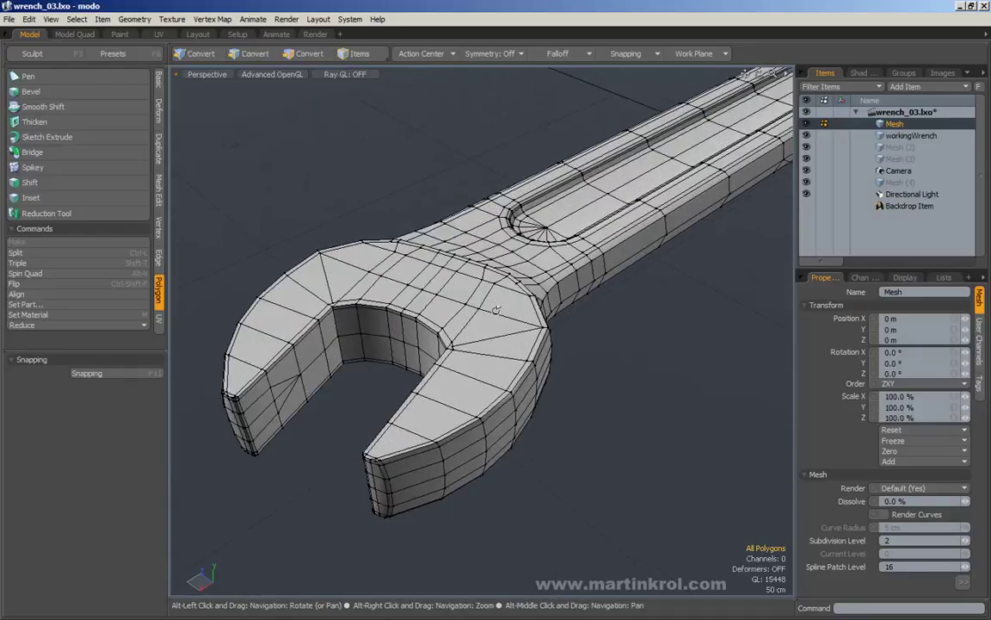
pyautogui.keyDown('alt'); pyautogui.moveTo(396, 254); pyautogui.dragTo(488, 293, button='right'); pyautogui.keyUp('alt')
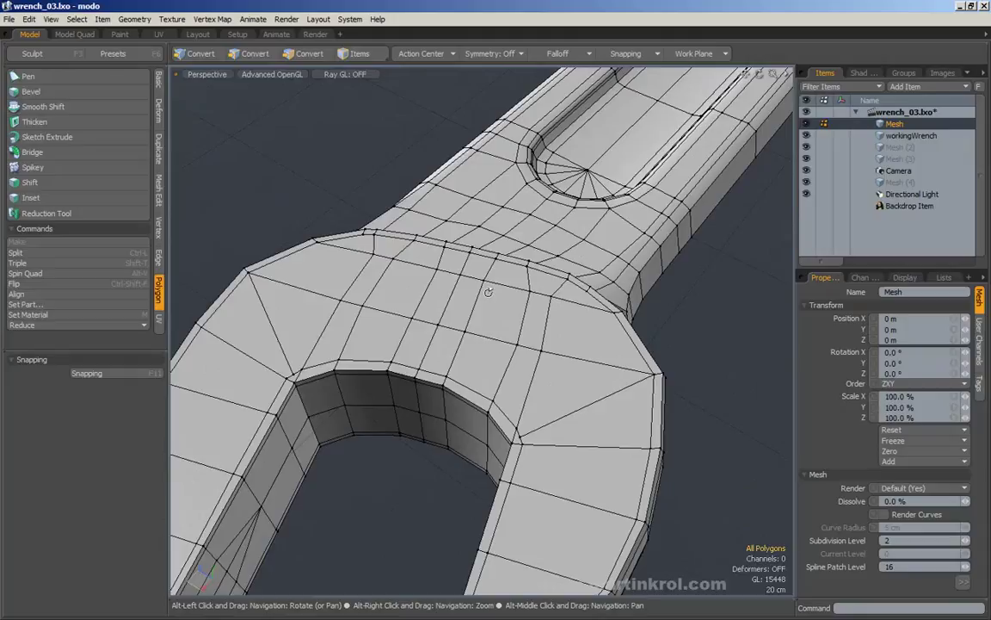
pyautogui.keyDown('alt'); pyautogui.moveTo(420, 291); pyautogui.dragTo(430, 297); pyautogui.keyUp('alt')
pyautogui.keyDown('alt'); pyautogui.moveTo(429, 297); pyautogui.dragTo(441, 295, button='right'); pyautogui.keyUp('alt')
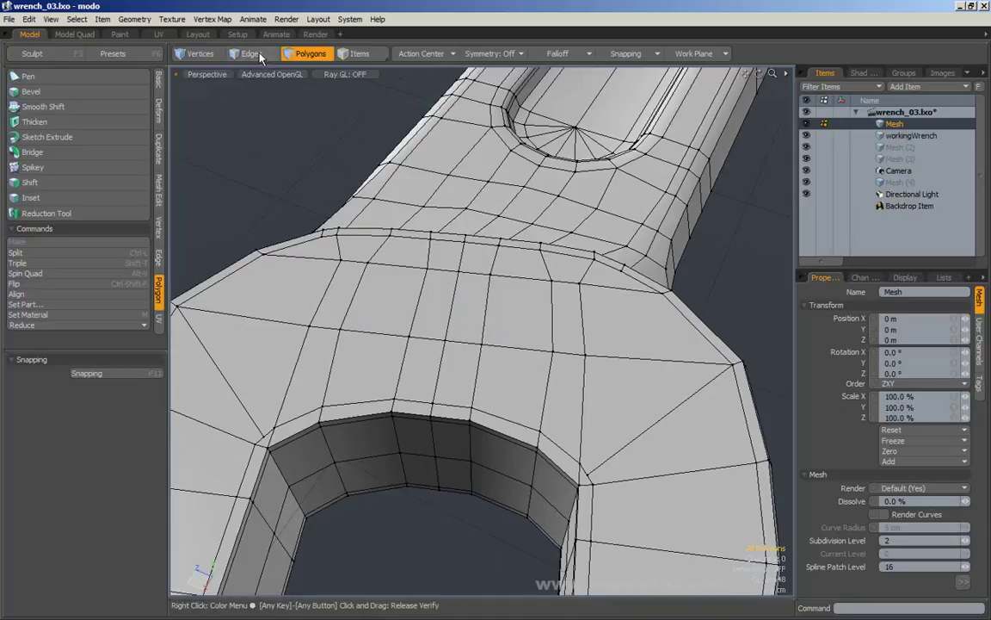
pyautogui.keyDown('alt'); pyautogui.moveTo(383, 137); pyautogui.dragTo(317, 134, button='right'); pyautogui.keyUp('alt')
pyautogui.keyDown('alt'); pyautogui.moveTo(356, 206); pyautogui.dragTo(394, 217, button='middle'); pyautogui.keyUp('alt')
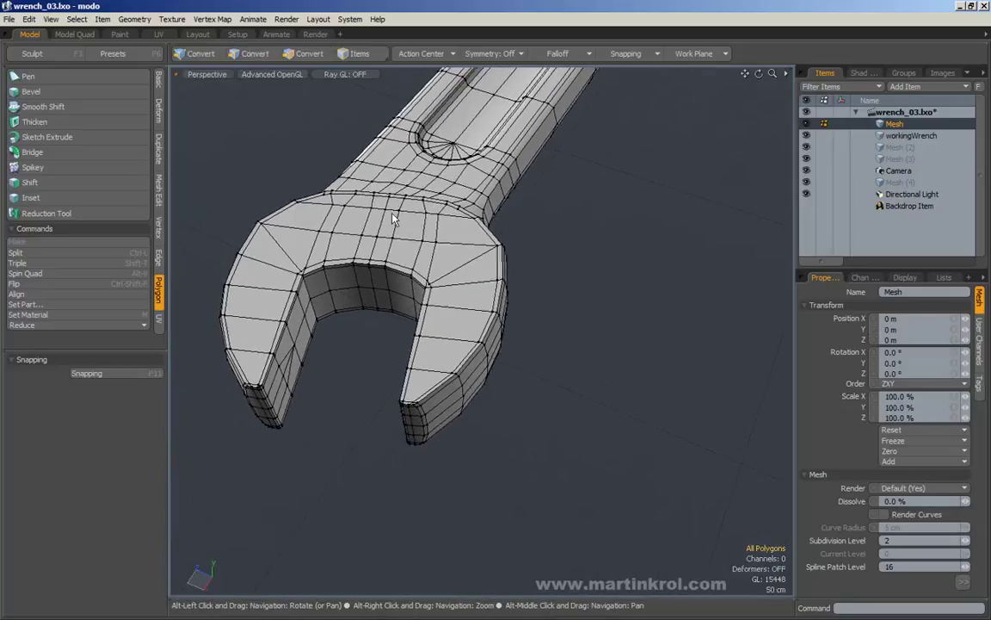
pyautogui.keyDown('alt'); pyautogui.moveTo(394, 217); pyautogui.dragTo(356, 203); pyautogui.keyUp('alt')
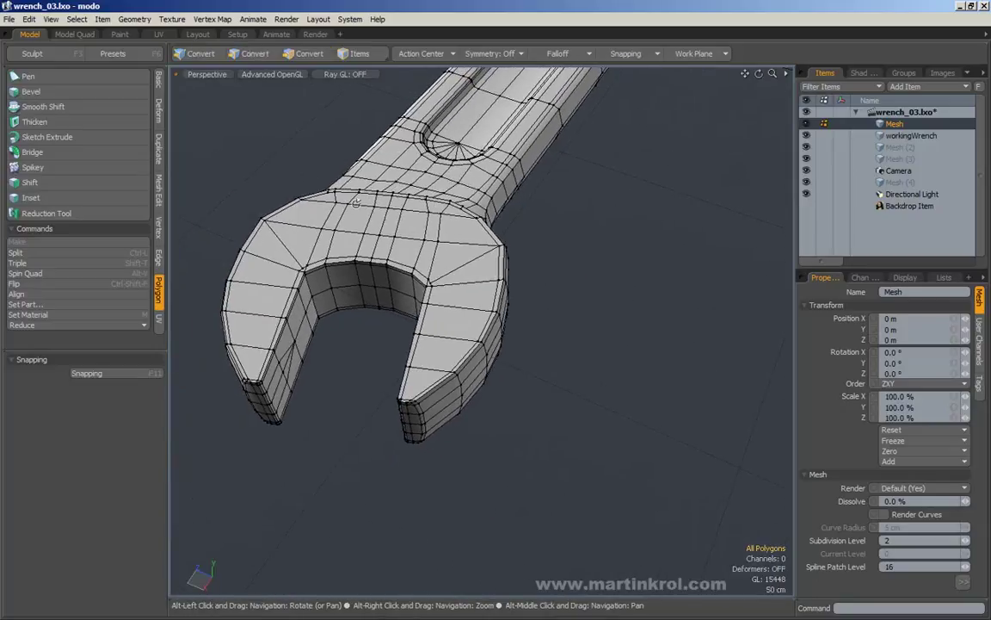
# Step: Draw a flat five-sided polygon with the Pen tool in the empty space beside the wrench's open jaw
pyautogui.click(25, 80)
pyautogui.keyDown('alt'); pyautogui.moveTo(582, 221); pyautogui.dragTo(497, 217, button='middle'); pyautogui.keyUp('alt')
pyautogui.click(594, 268)
pyautogui.click(489, 301)
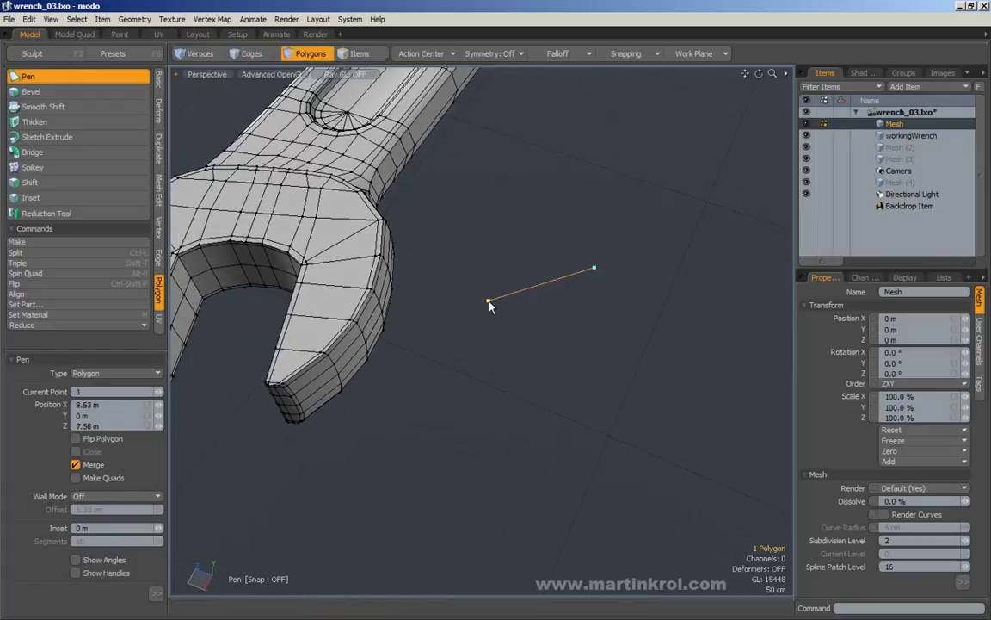
pyautogui.click(495, 393)
pyautogui.click(632, 446)
pyautogui.click(737, 367)
pyautogui.press('space')
pyautogui.click(678, 258)
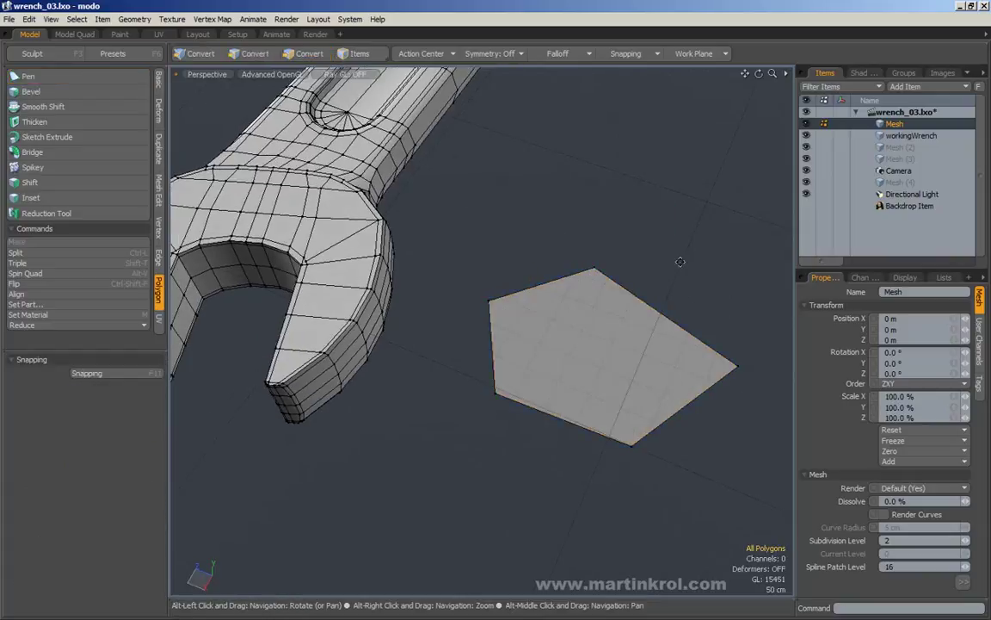
pyautogui.keyDown('alt'); pyautogui.moveTo(678, 261); pyautogui.dragTo(662, 268, button='middle'); pyautogui.keyUp('alt')
pyautogui.keyDown('alt'); pyautogui.moveTo(662, 268); pyautogui.dragTo(555, 332); pyautogui.keyUp('alt')
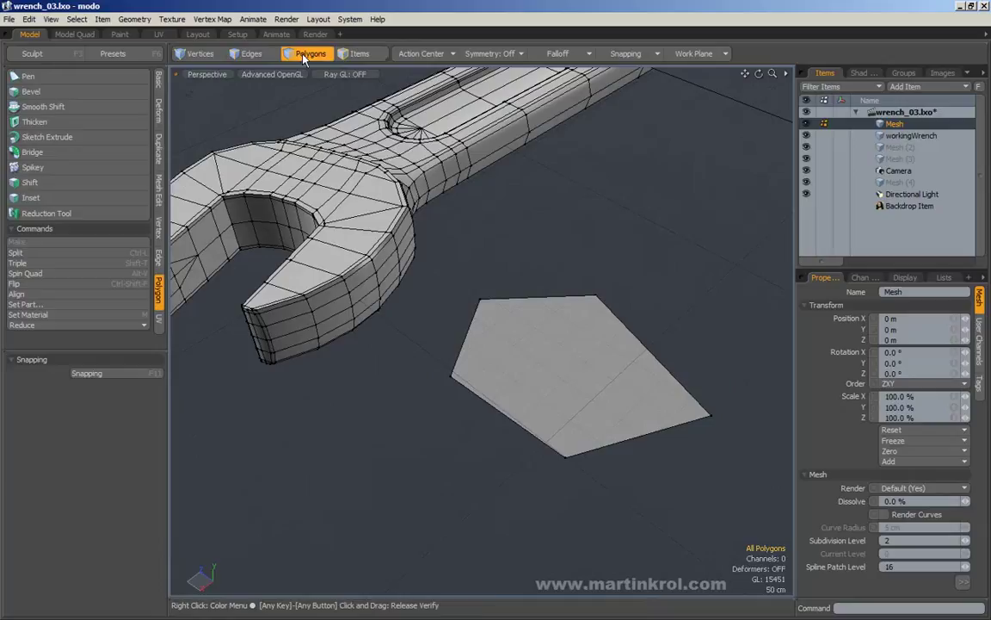
# Step: Delete only the pentagon's face and toggle the Show Vertices option off and on again to check its leftover points
pyautogui.click(602, 314)
pyautogui.press('Delete')
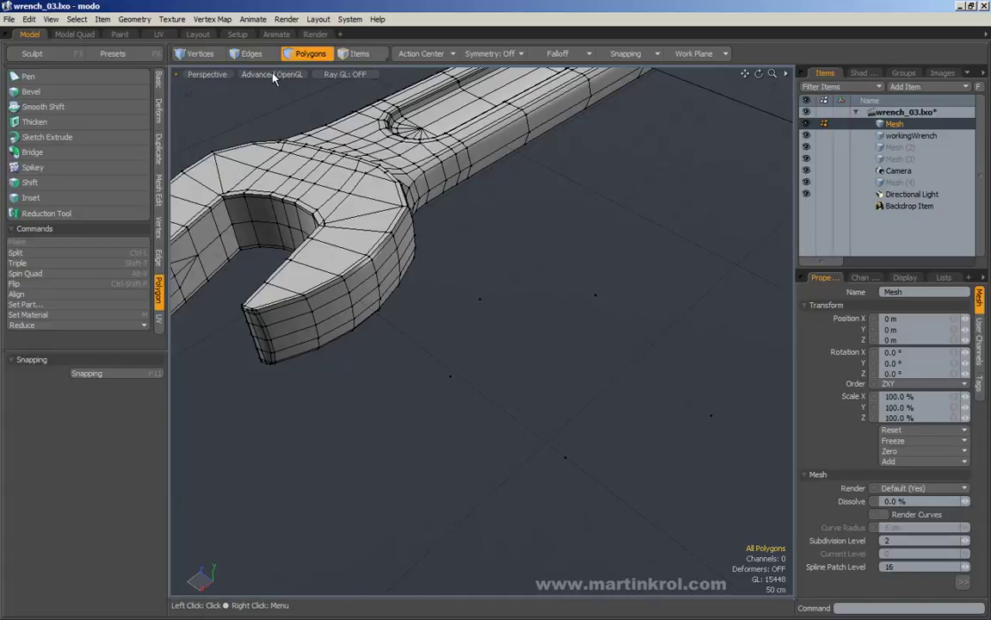
pyautogui.click(273, 75)
pyautogui.moveTo(267, 179)
pyautogui.moveTo(352, 183)
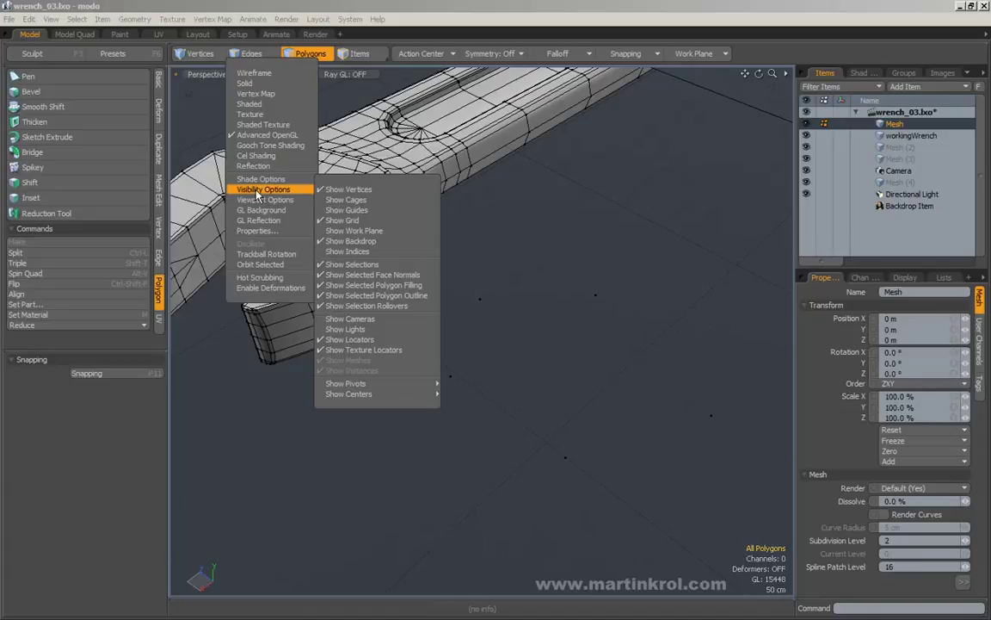
pyautogui.click(349, 191)
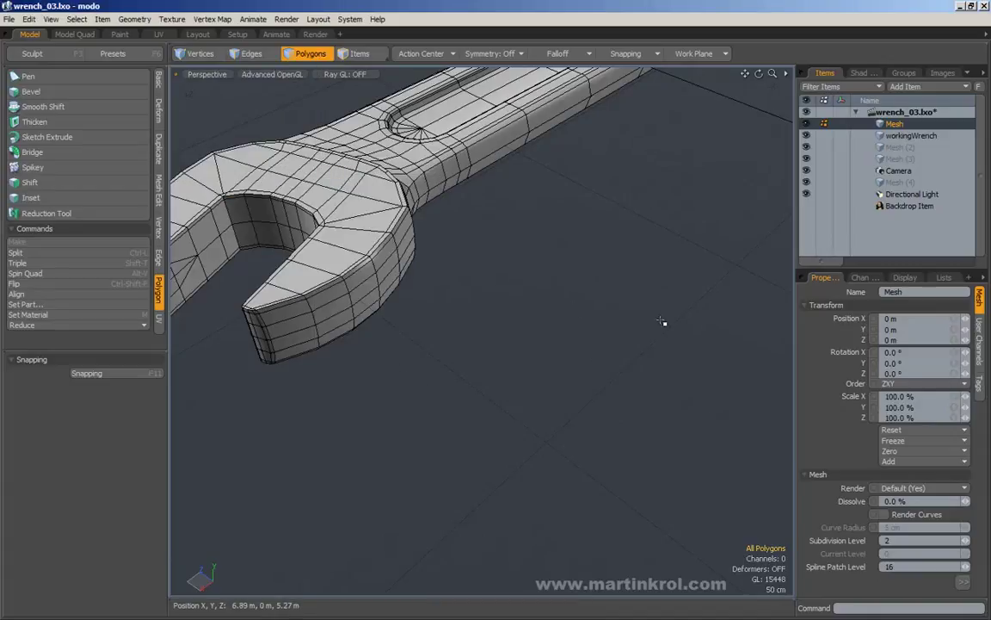
pyautogui.click(281, 75)
pyautogui.moveTo(284, 194)
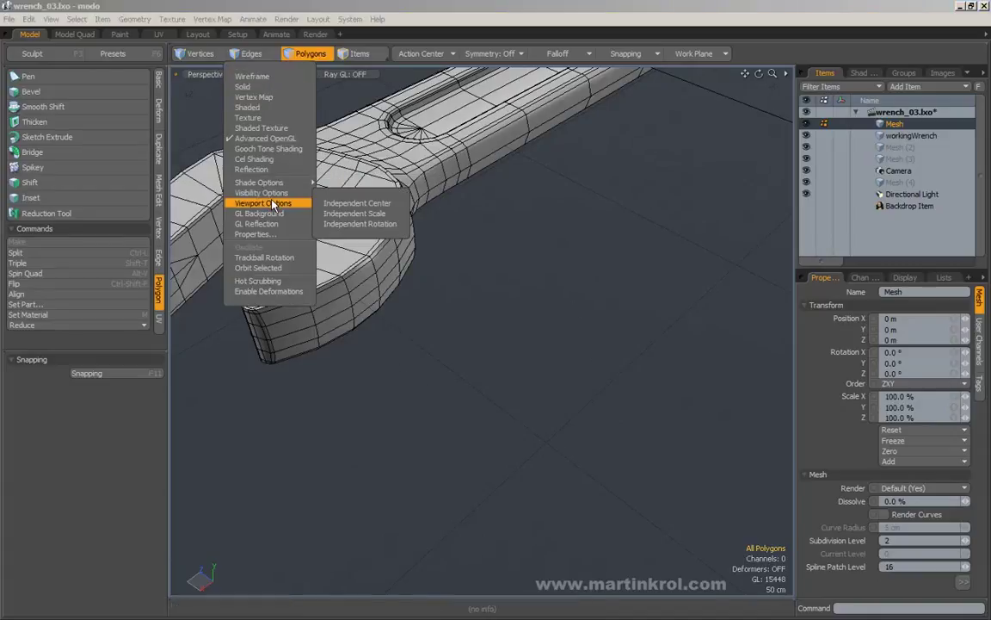
pyautogui.click(348, 193)
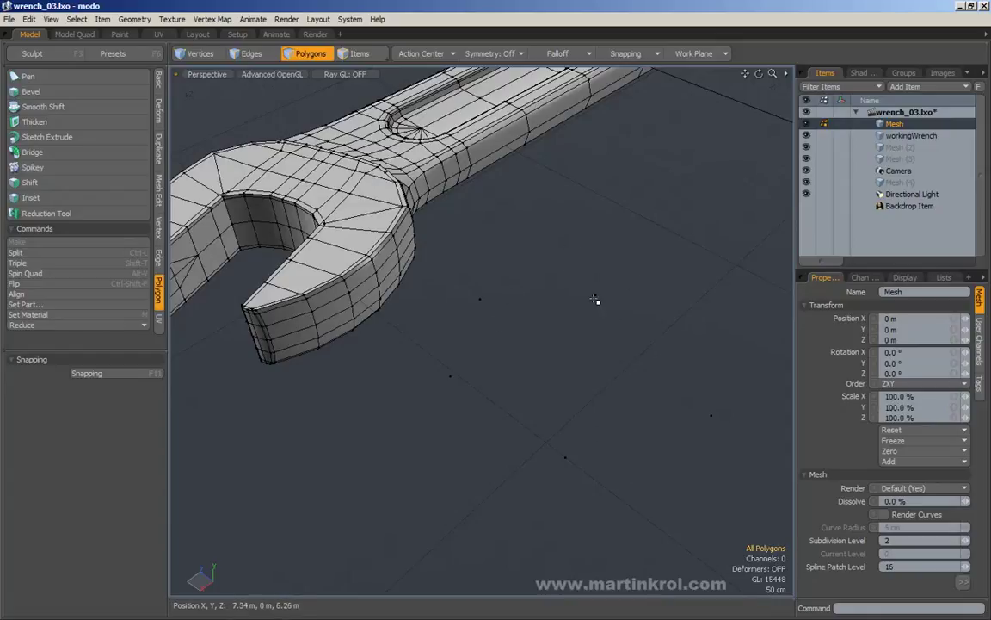
# Step: Restore the pentagon, try removing it together with its points, and undo that removal
pyautogui.press('p')
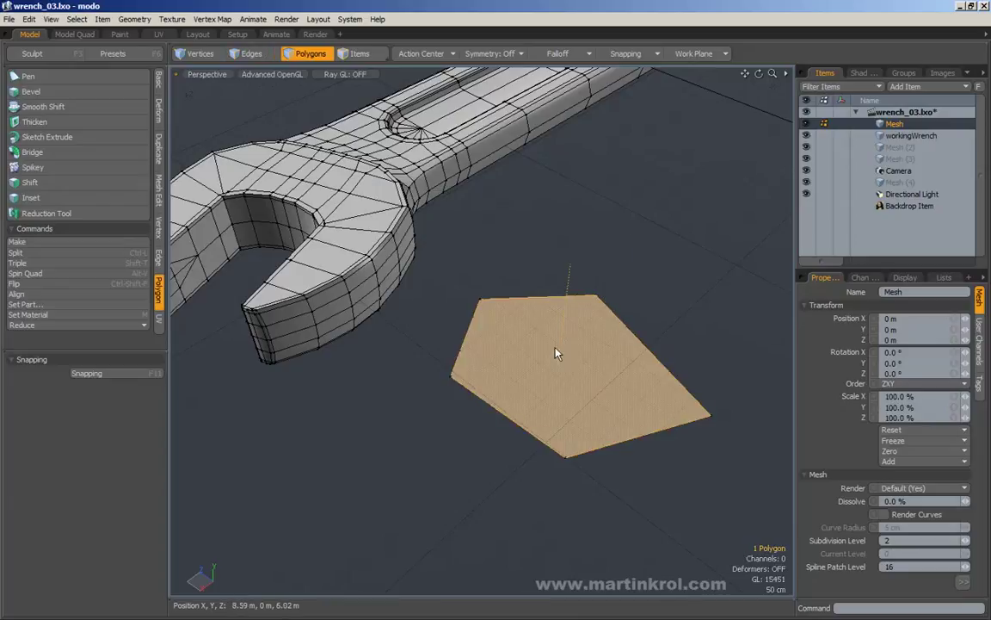
pyautogui.press('Delete')
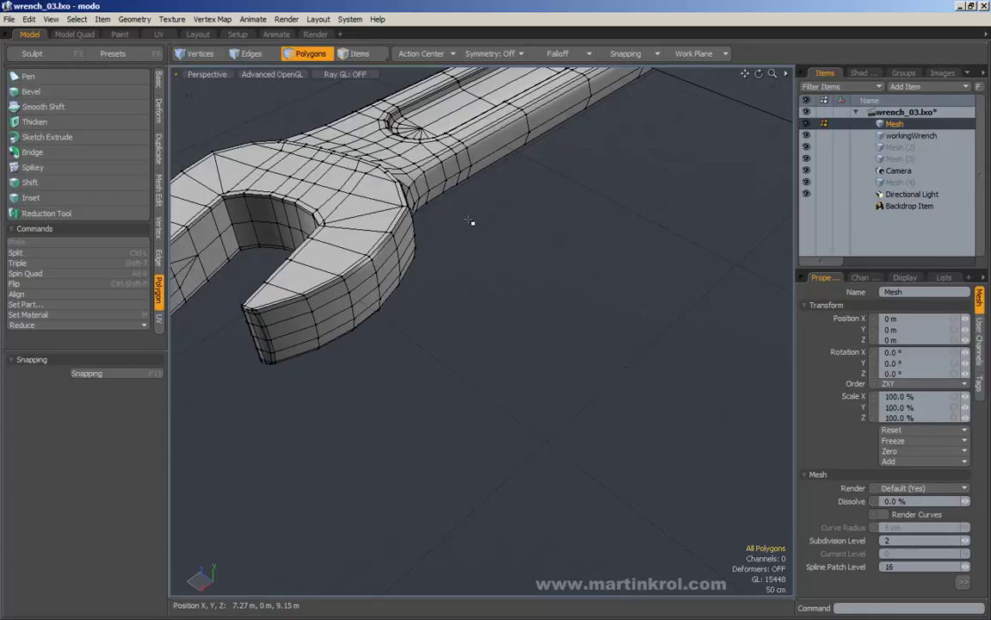
pyautogui.hotkey('ctrl', 'z')
pyautogui.click(540, 199)
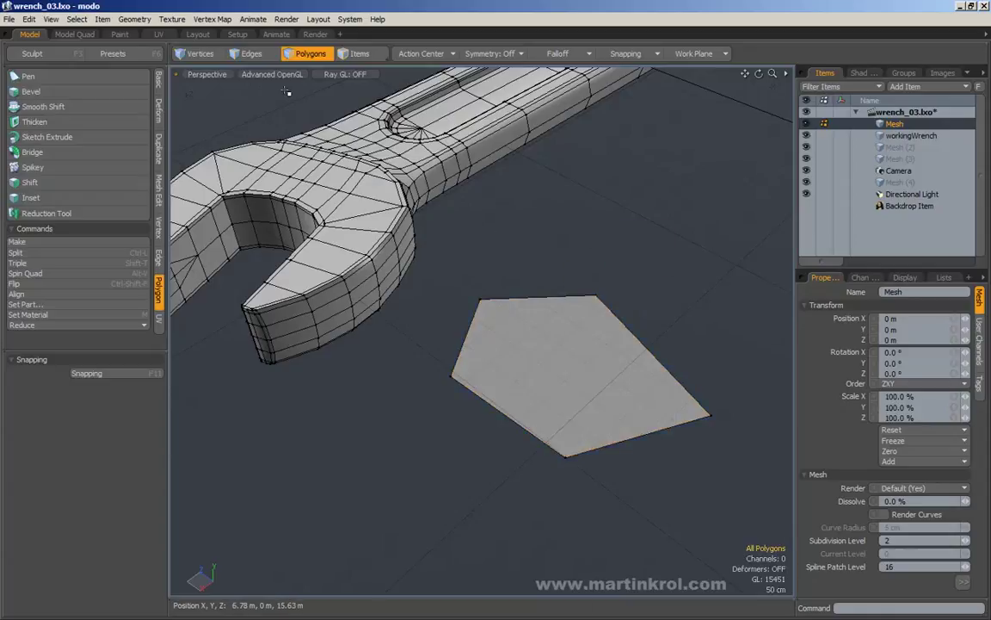
# Step: Divide the pentagon into two faces with Edge Slice, cutting from one corner across to the opposite edge
pyautogui.click(251, 53)
pyautogui.hotkey('alt', 'c')
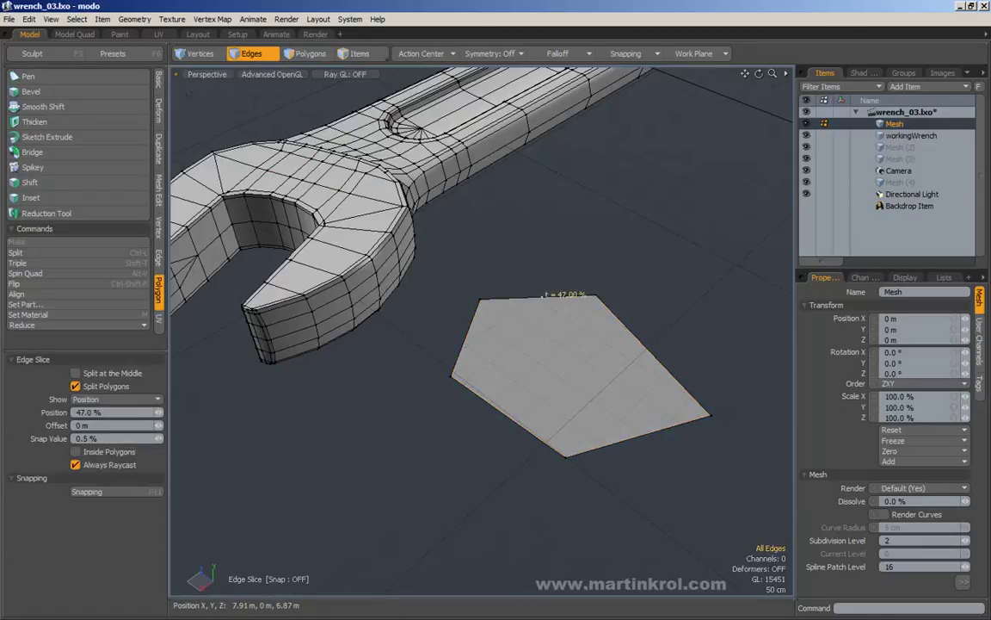
pyautogui.click(651, 439)
pyautogui.press('space')
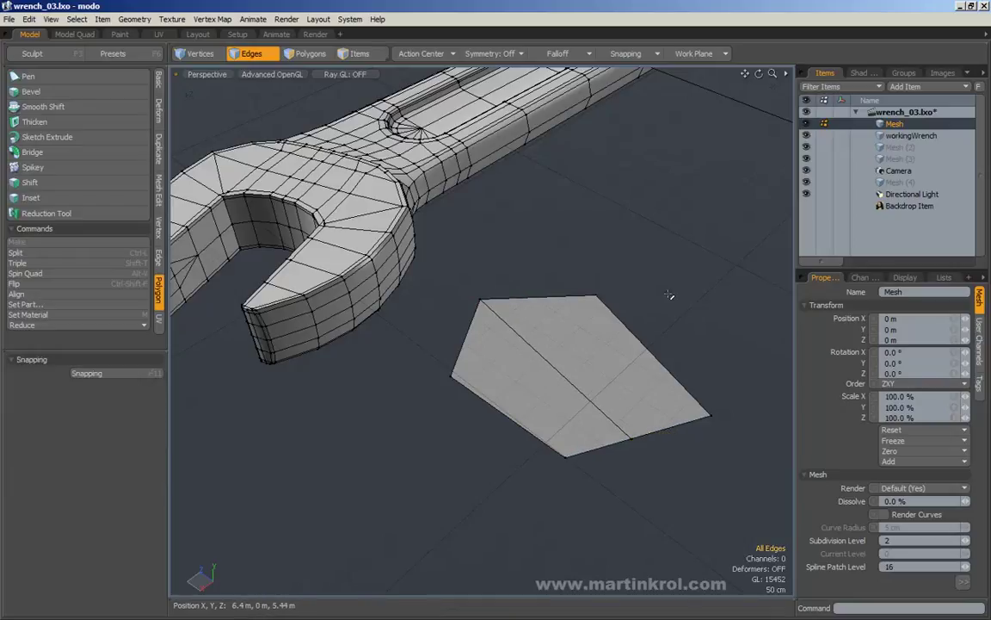
# Step: Extend the pentagon's long outer edge farthest from the jaw opening outward with Edge Extend to form a four-sided strip
pyautogui.click(638, 319)
pyautogui.keyDown('shift'); pyautogui.click(504, 405); pyautogui.keyUp('shift')
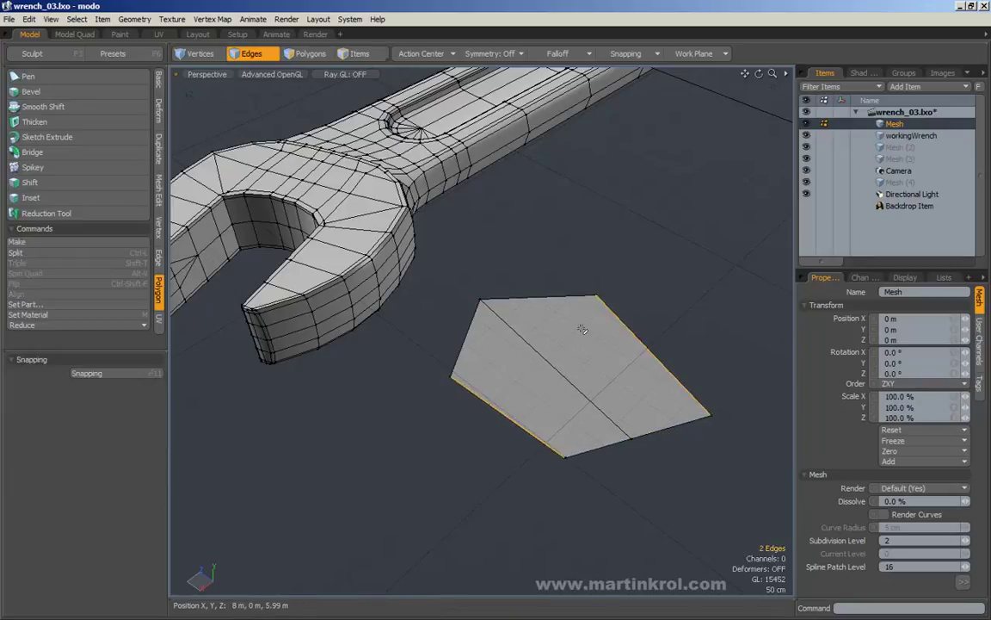
pyautogui.click(614, 339)
pyautogui.hotkey('alt', 'c')
pyautogui.hotkey('shift', 'x')
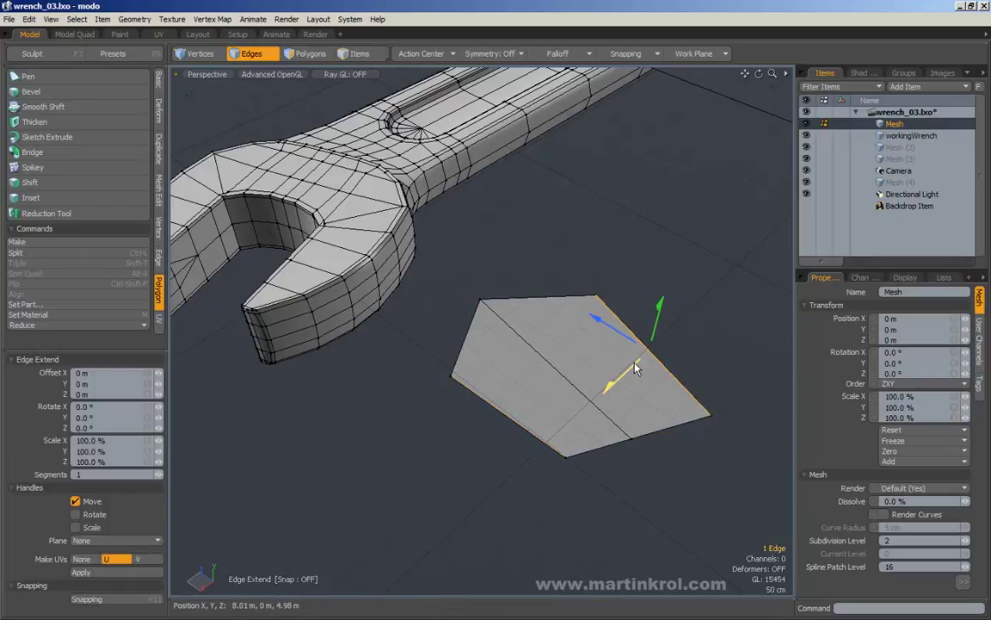
pyautogui.moveTo(637, 365); pyautogui.dragTo(663, 339)
pyautogui.press('space')
# Step: Extend the opposite outer edge of the pentagon outward along X with Edge Extend to form a second strip
pyautogui.press('z')
pyautogui.click(510, 408)
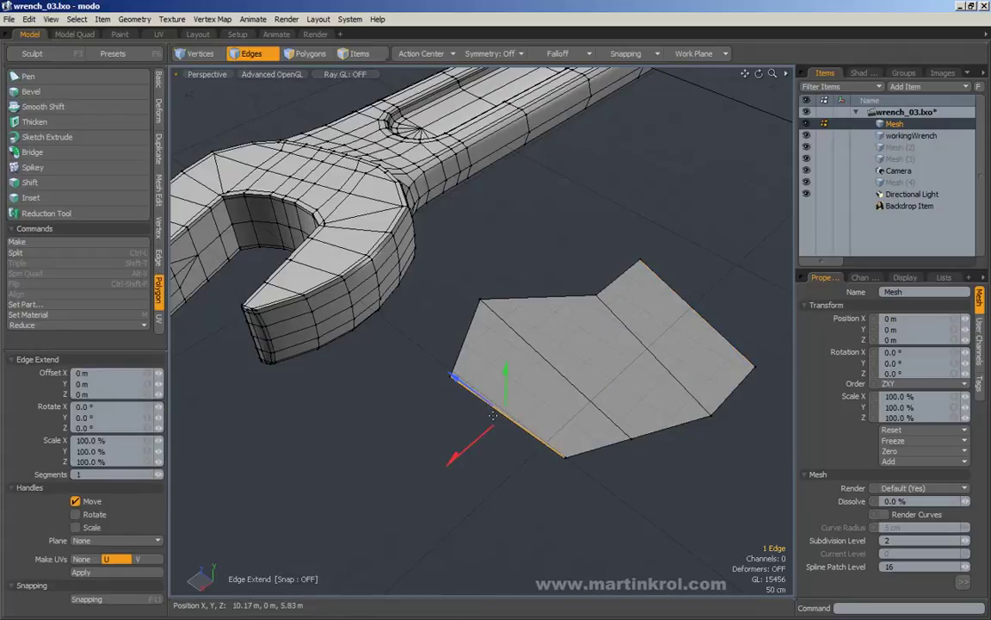
pyautogui.moveTo(469, 450); pyautogui.dragTo(403, 508)
pyautogui.press('space')
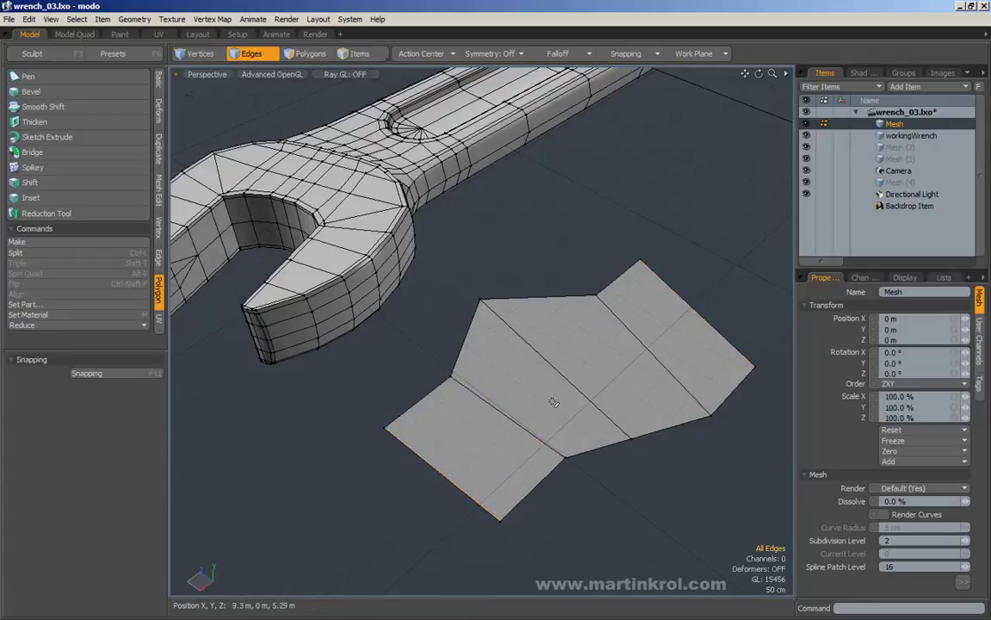
# Step: Try removing the middle dividing edge to merge its two faces, check the merged polygon, and undo the removal
pyautogui.click(570, 342)
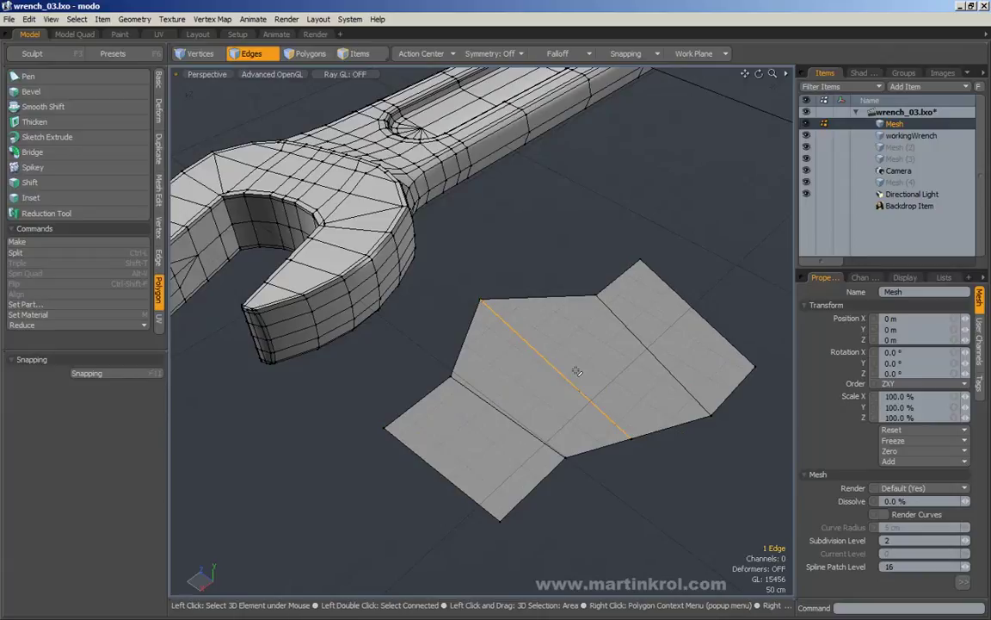
pyautogui.press('BackSpace')
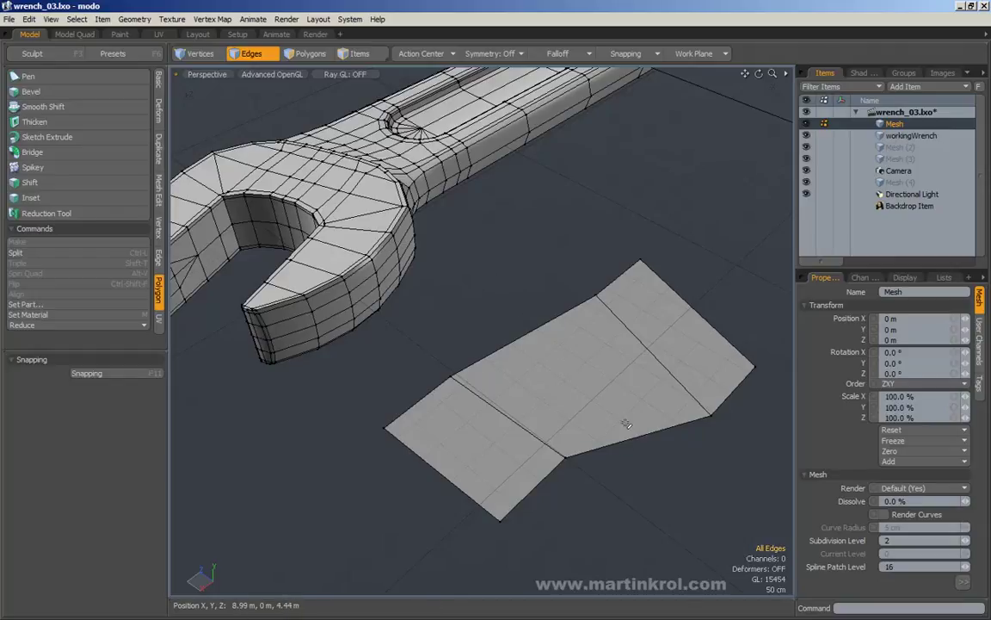
pyautogui.click(311, 53)
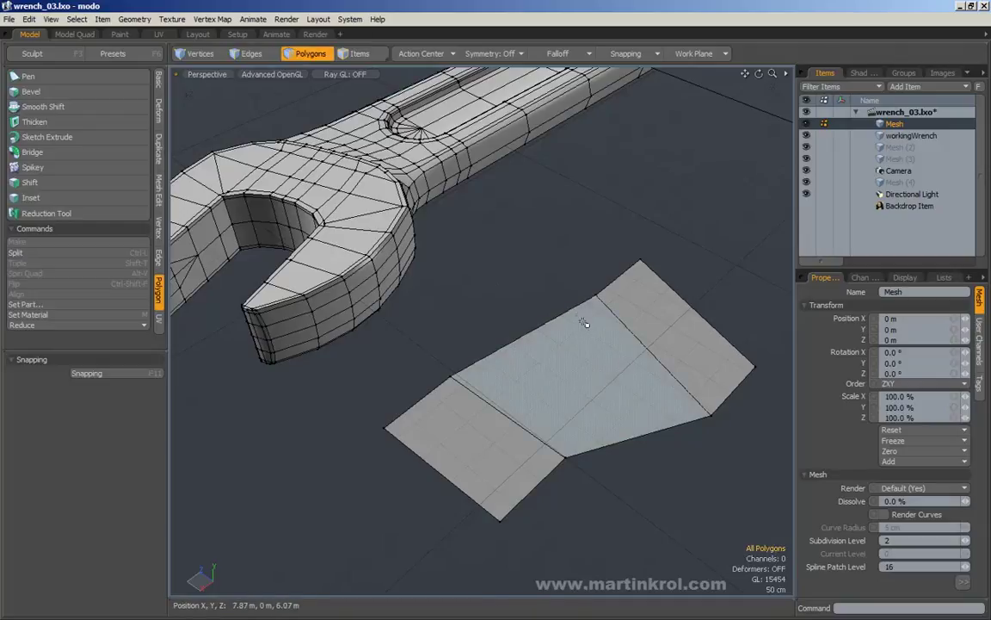
pyautogui.click(606, 352)
pyautogui.press('2')
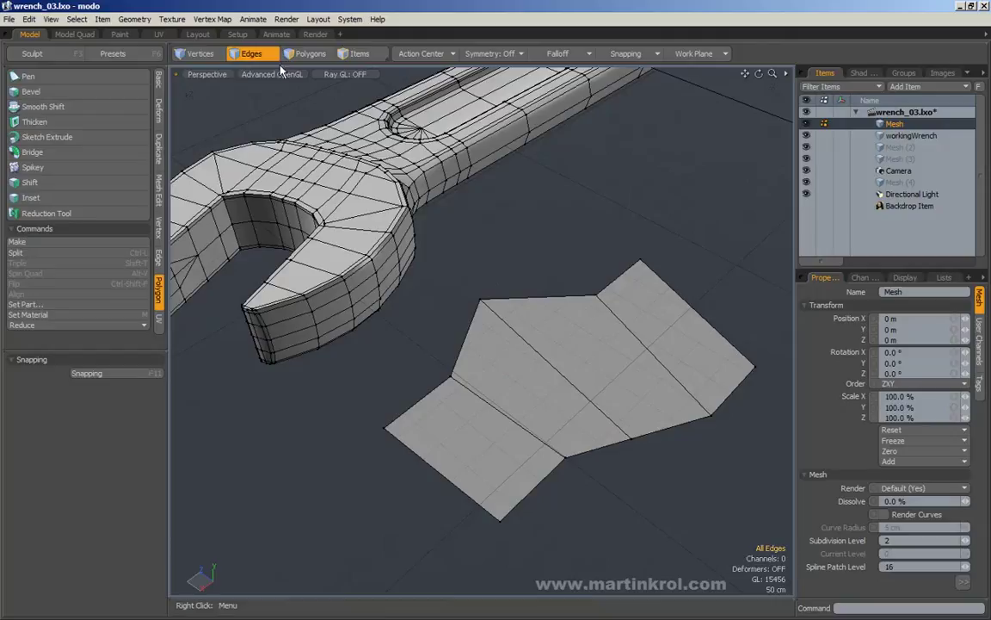
# Step: Try deleting the middle dividing edge together with its adjoining faces, undo the deletion, and clear the selection
pyautogui.click(535, 360)
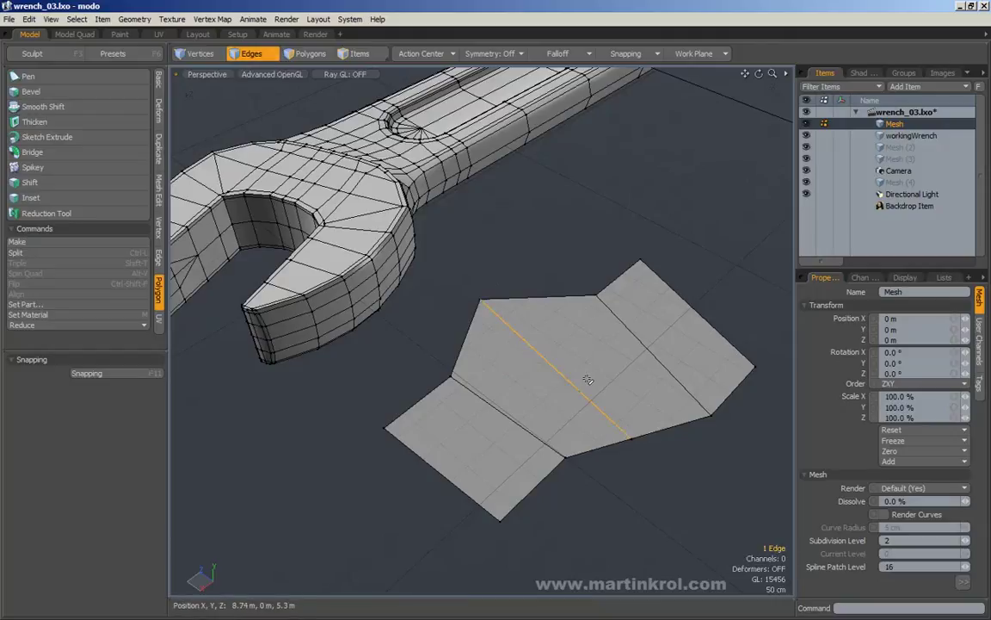
pyautogui.press('Delete')
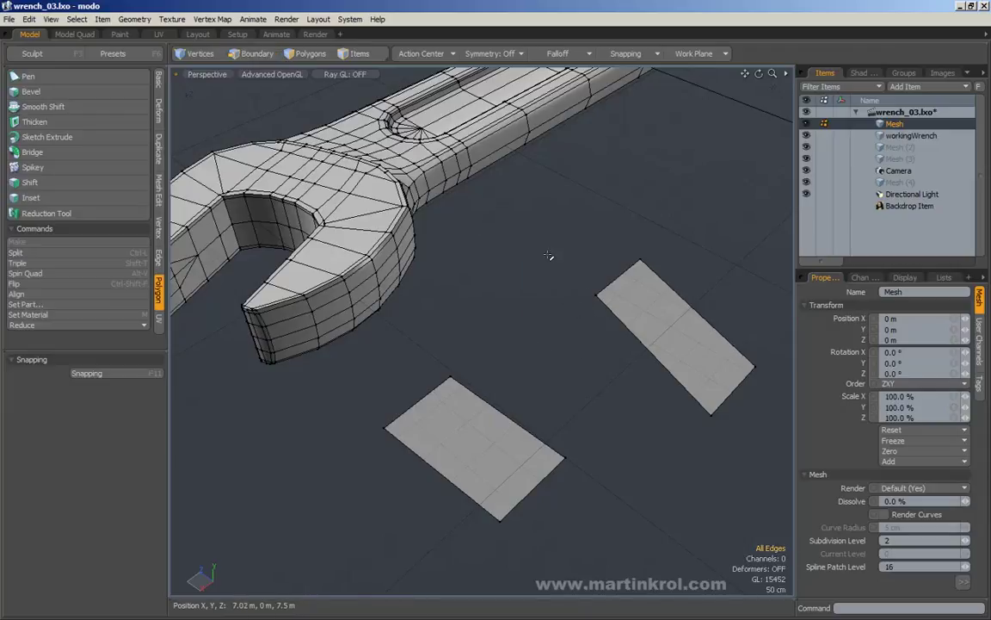
pyautogui.hotkey('ctrl', 'z')
pyautogui.click(600, 270)
# Step: Delete the two extended strip polygons on either side of the divided pentagon
pyautogui.press('3')
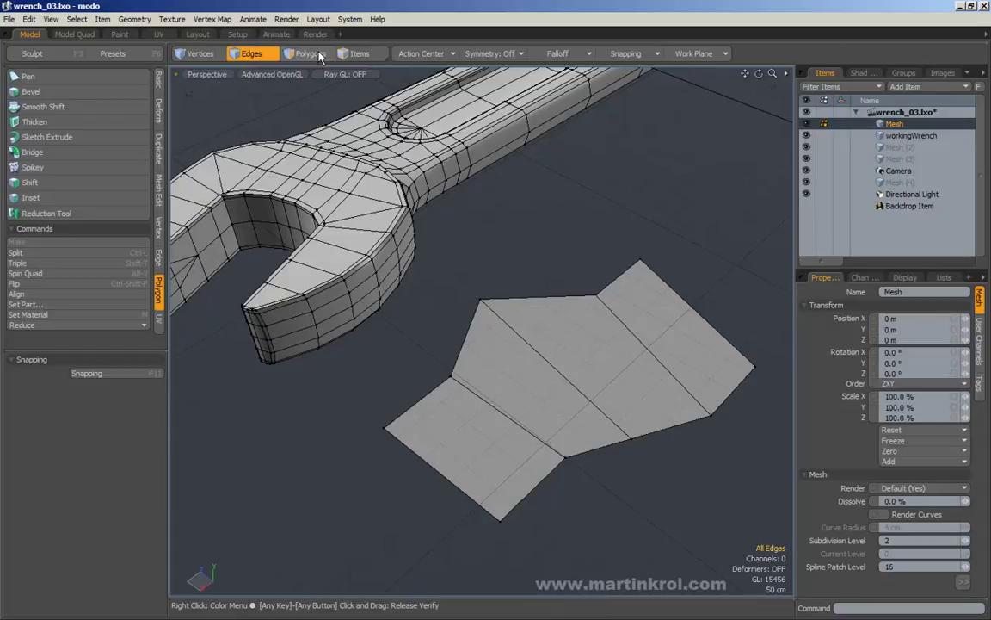
pyautogui.click(489, 453)
pyautogui.press('Delete')
pyautogui.click(675, 346)
pyautogui.press('Delete')
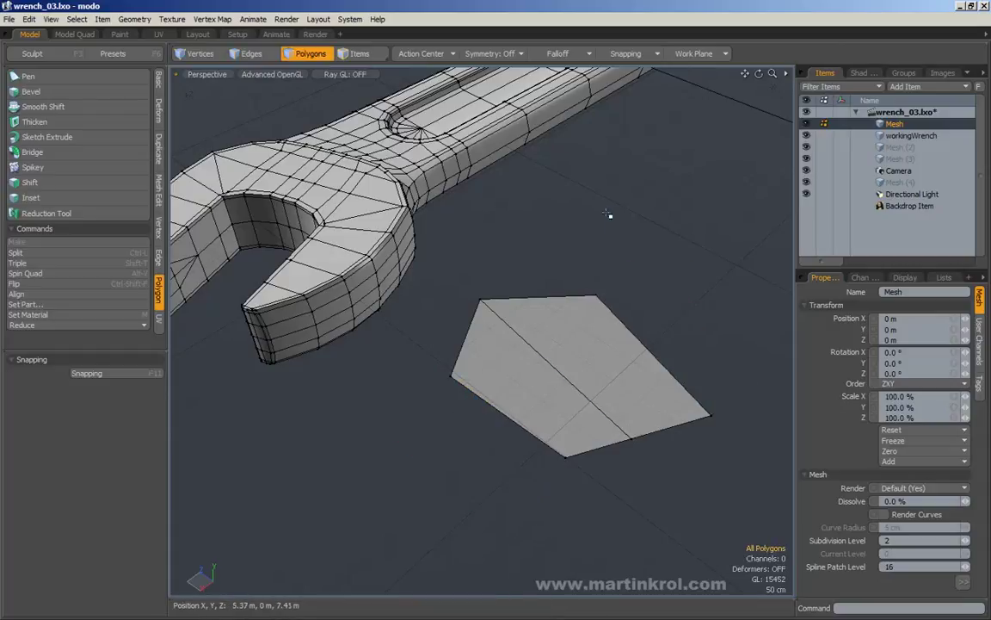
# Step: Try deleting the dividing edge of the standalone pentagon along with both its faces, and undo the deletion
pyautogui.press('2')
pyautogui.click(523, 362)
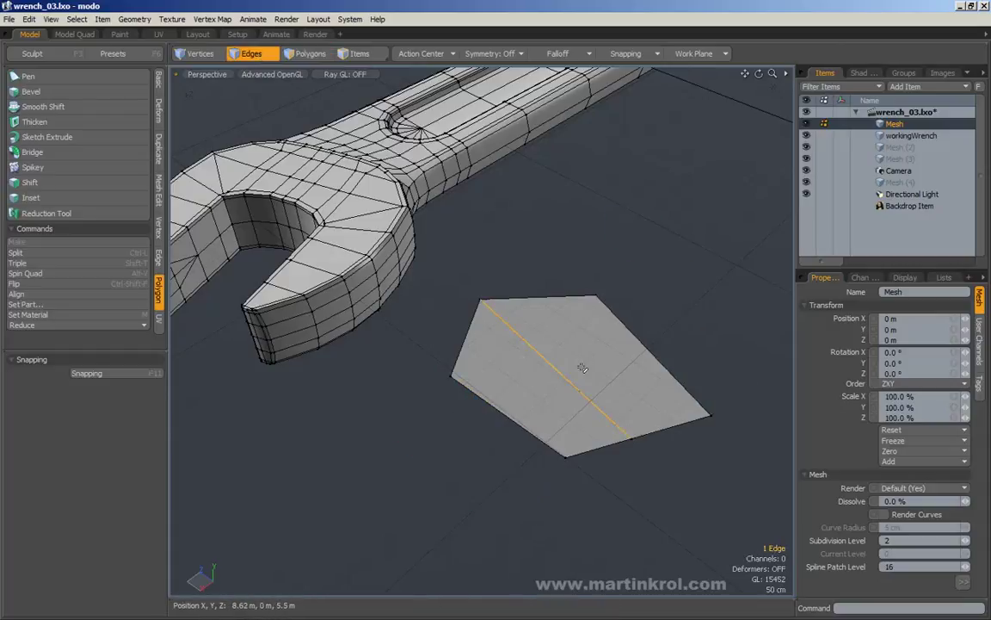
pyautogui.press('Delete')
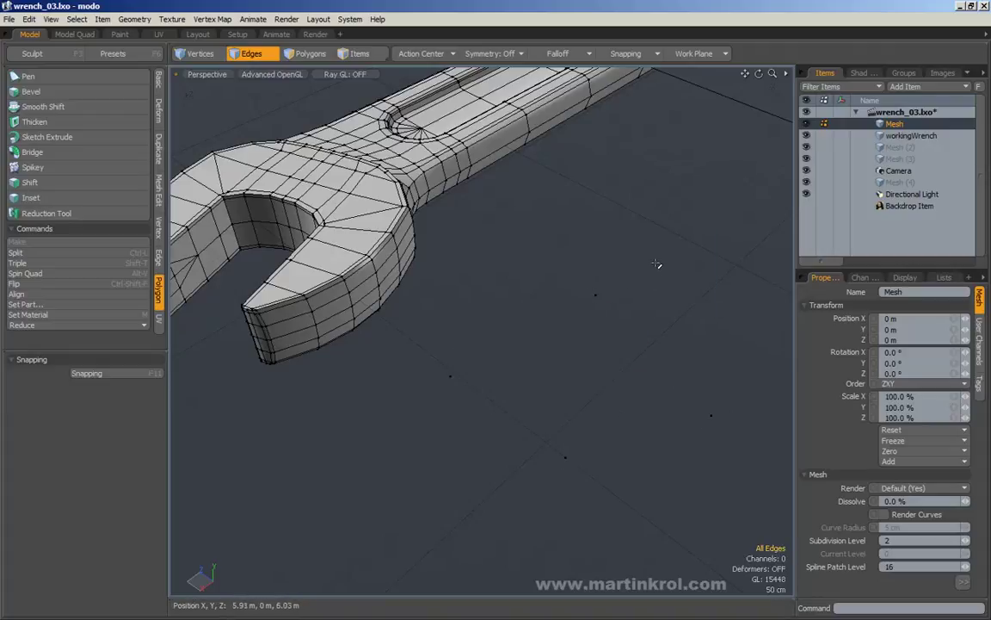
pyautogui.hotkey('ctrl', 'z')
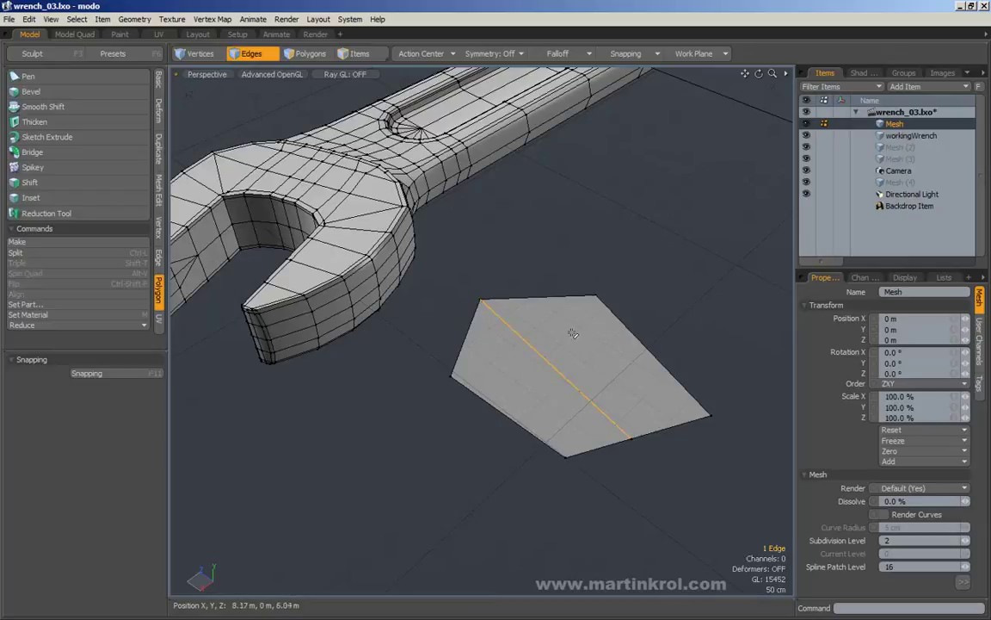
# Step: Undo the deletion of the strip polygons beside the divided pentagon and clear the polygon selection
pyautogui.keyDown('alt'); pyautogui.moveTo(558, 304); pyautogui.dragTo(583, 355); pyautogui.keyUp('alt')
pyautogui.press('3')
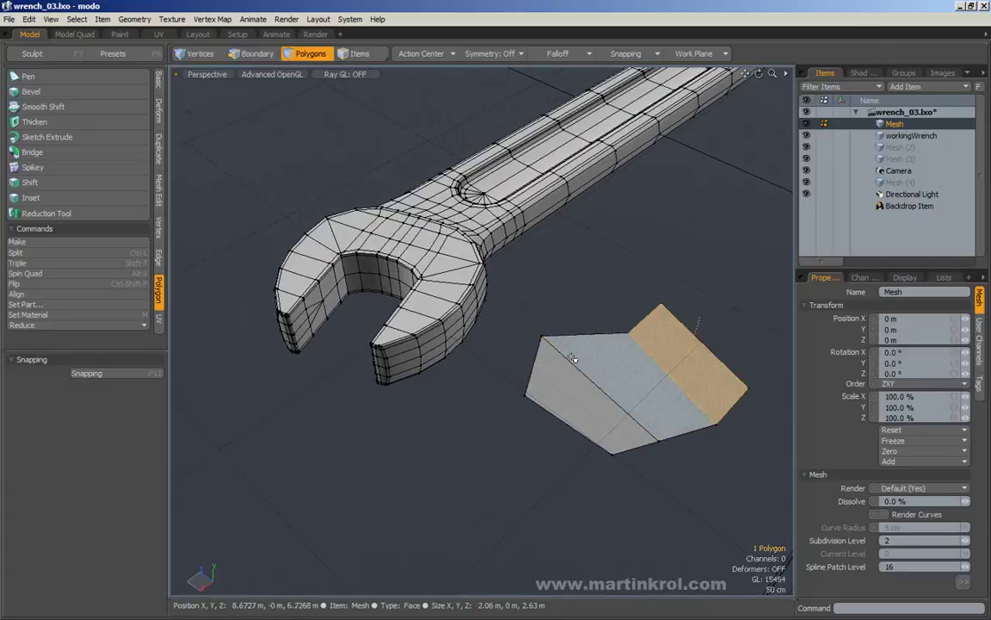
pyautogui.hotkey('ctrl', 'z')
pyautogui.hotkey('ctrl', 'z')
pyautogui.keyDown('alt'); pyautogui.moveTo(556, 280); pyautogui.dragTo(598, 343, button='middle'); pyautogui.keyUp('alt')
pyautogui.keyDown('alt'); pyautogui.moveTo(556, 351); pyautogui.dragTo(586, 346, button='right'); pyautogui.keyUp('alt')
pyautogui.keyDown('alt'); pyautogui.moveTo(586, 347); pyautogui.dragTo(686, 367); pyautogui.keyUp('alt')
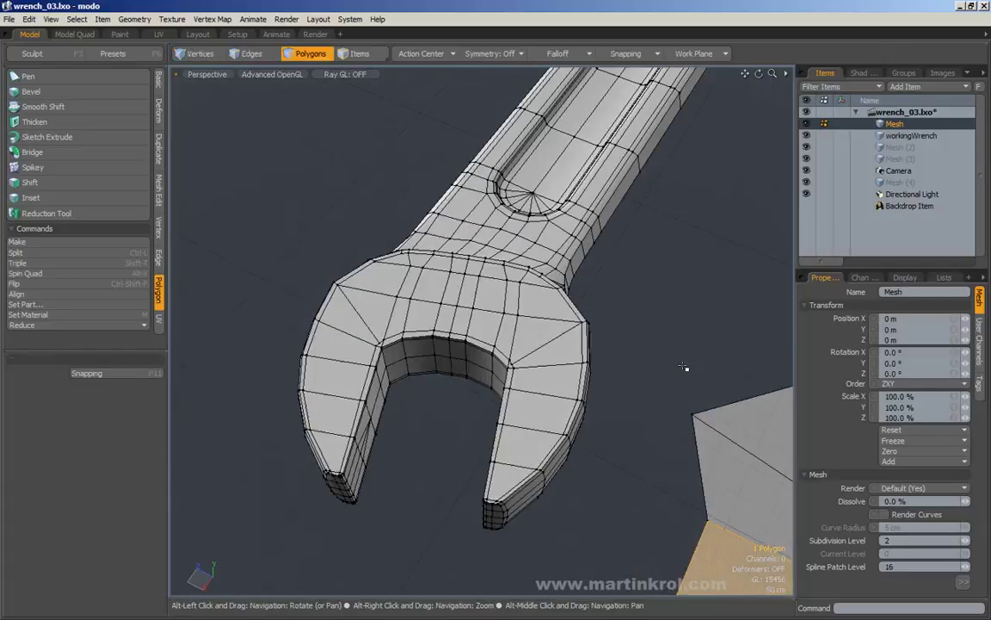
pyautogui.click(686, 368)
# Step: Try removing the inner grid edges on the wrench head's flat top, and select the merged polygon to check it
pyautogui.keyDown('alt'); pyautogui.moveTo(592, 305); pyautogui.dragTo(559, 331); pyautogui.keyUp('alt')
pyautogui.keyDown('alt'); pyautogui.moveTo(560, 331); pyautogui.dragTo(466, 371, button='right'); pyautogui.keyUp('alt')
pyautogui.moveTo(466, 370)
pyautogui.keyDown('alt'); pyautogui.mouseDown()
pyautogui.moveTo(598, 340)
pyautogui.moveTo(483, 341)
pyautogui.moveTo(538, 387)
pyautogui.moveTo(529, 371)
pyautogui.moveTo(472, 345)
pyautogui.moveTo(509, 377)
pyautogui.moveTo(557, 389)
pyautogui.mouseUp(); pyautogui.keyUp('alt')
pyautogui.scroll(4, 599, 340)
pyautogui.click(252, 53)
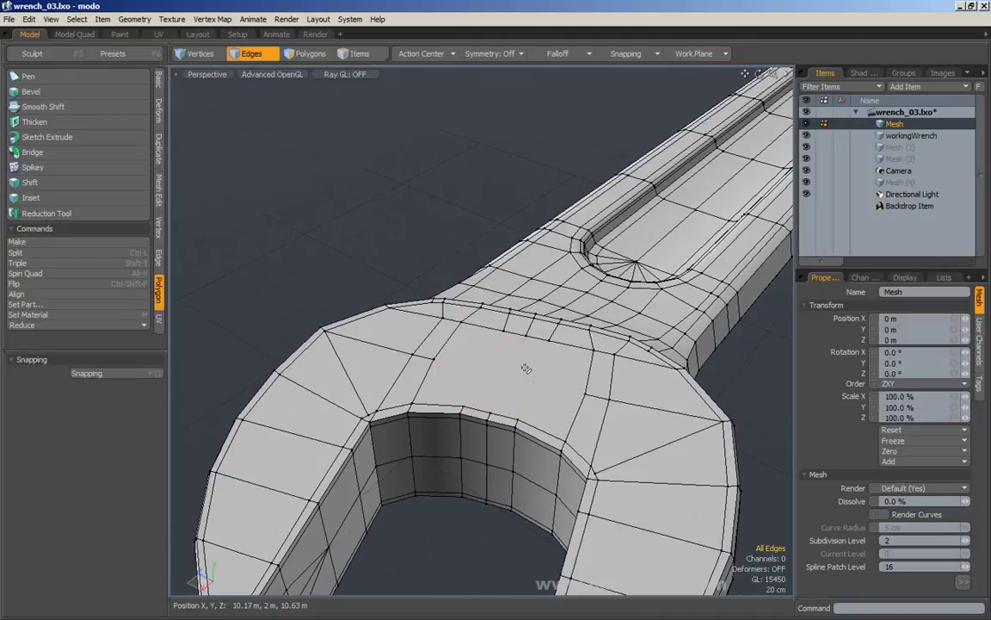
pyautogui.keyDown('alt'); pyautogui.moveTo(525, 368); pyautogui.dragTo(494, 335); pyautogui.keyUp('alt')
pyautogui.click(303, 57)
pyautogui.keyDown('alt'); pyautogui.moveTo(516, 400); pyautogui.dragTo(508, 391); pyautogui.keyUp('alt')
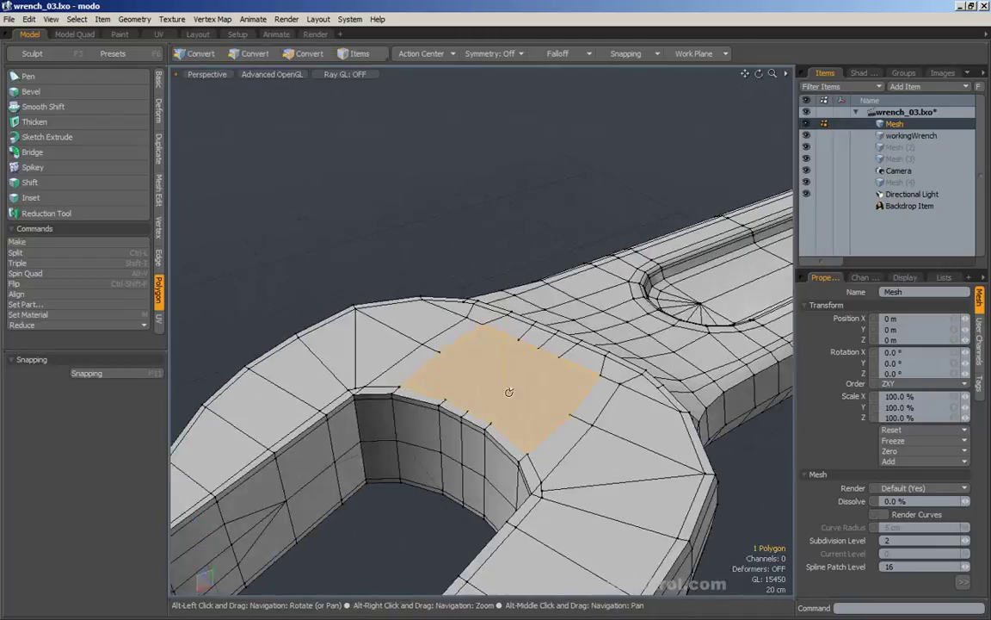
pyautogui.keyDown('alt'); pyautogui.moveTo(463, 360); pyautogui.dragTo(507, 384); pyautogui.keyUp('alt')
pyautogui.press('Escape')
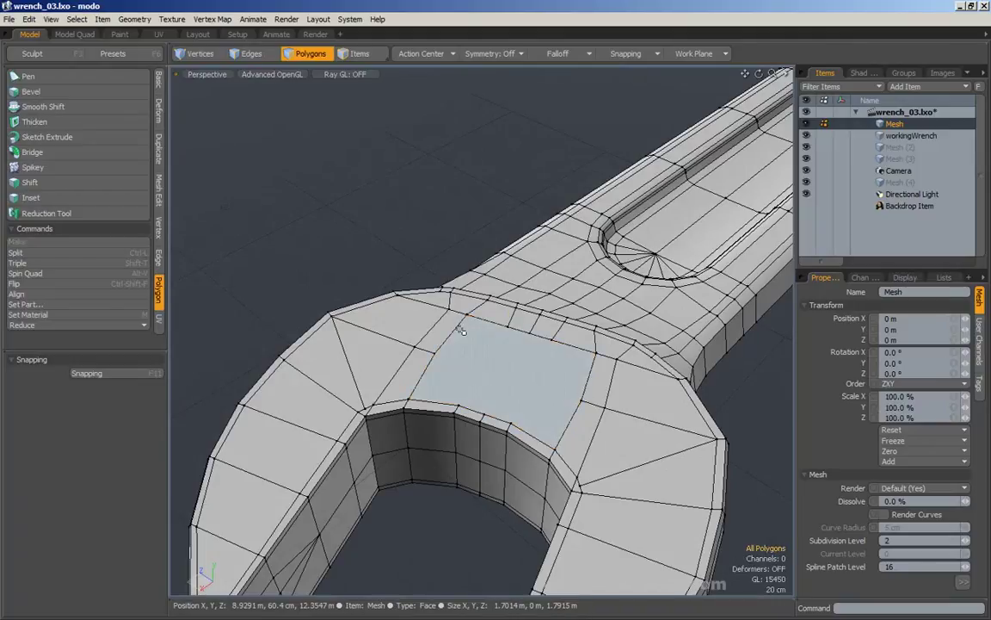
# Step: Try cutting new edges across the merged polygon with Edge Slice, and undo the cuts and the edge removal
pyautogui.hotkey('alt', 'c')
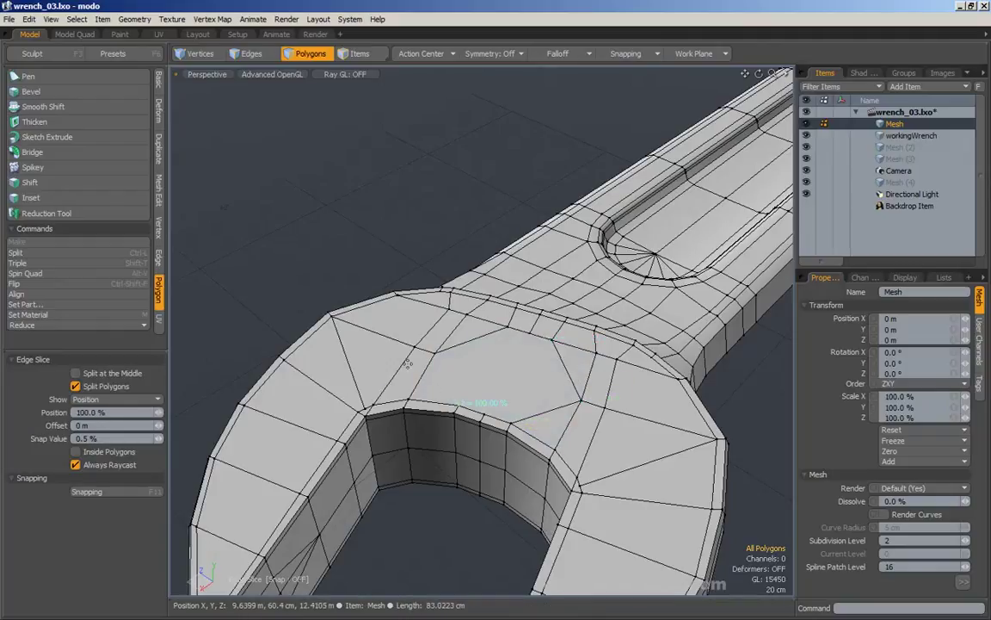
pyautogui.hotkey('ctrl', 'z')
pyautogui.hotkey('ctrl', 'z')
pyautogui.hotkey('ctrl', 'z')
pyautogui.hotkey('ctrl', 'z')
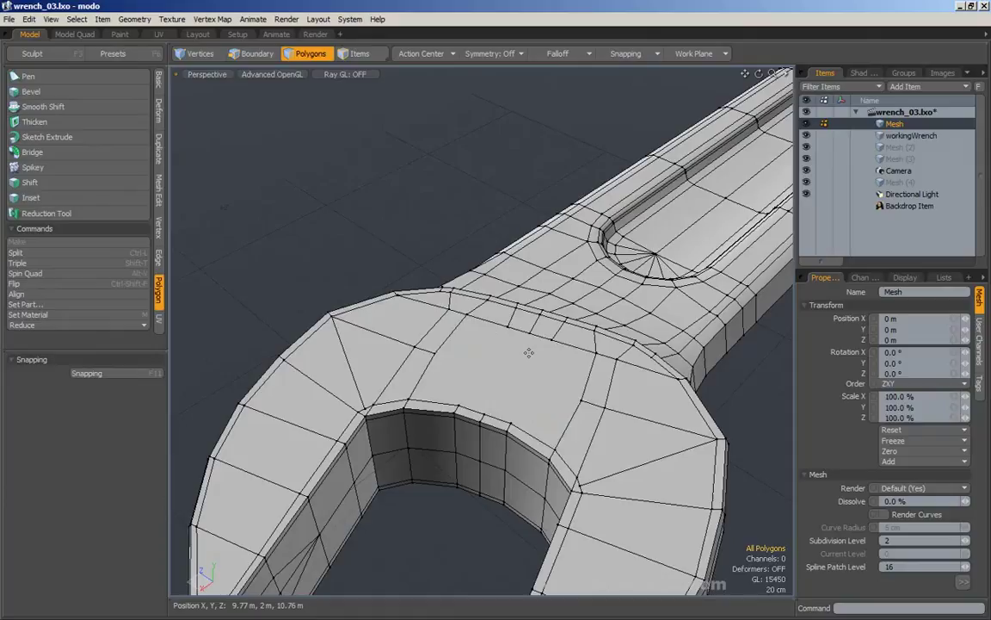
pyautogui.hotkey('ctrl', 'z')
pyautogui.hotkey('ctrl', 'z')
# Step: Delete the inner grid edges on the wrench head's flat top together with their adjoining faces
pyautogui.keyDown('alt'); pyautogui.moveTo(447, 234); pyautogui.dragTo(430, 188); pyautogui.keyUp('alt')
pyautogui.click(429, 189)
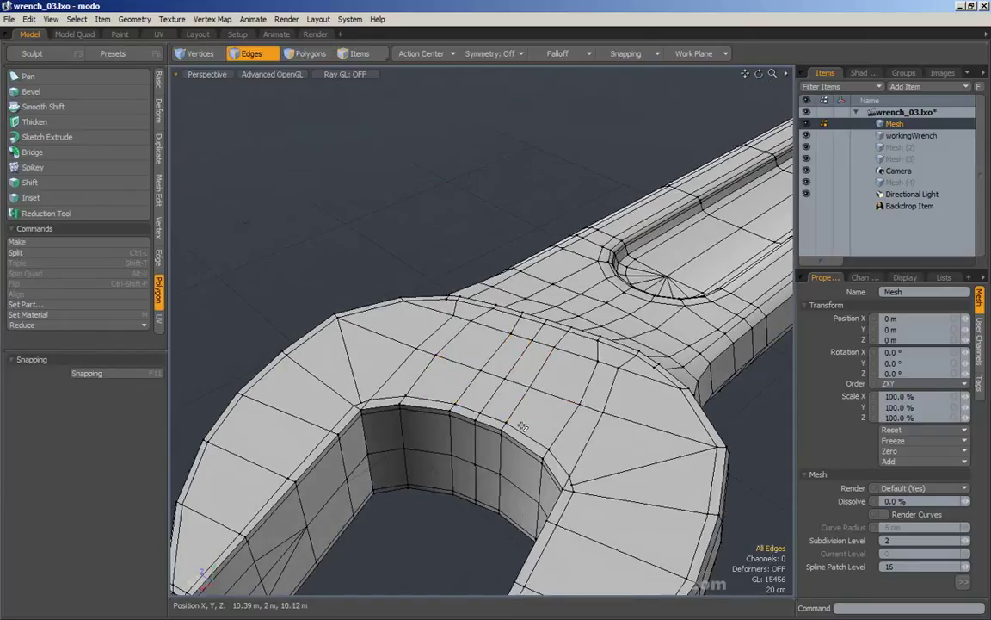
pyautogui.moveTo(544, 373)
pyautogui.mouseDown()
pyautogui.moveTo(479, 383)
pyautogui.moveTo(554, 401)
pyautogui.moveTo(500, 431)
pyautogui.moveTo(461, 380)
pyautogui.moveTo(508, 471)
pyautogui.moveTo(508, 389)
pyautogui.mouseUp()
pyautogui.press('Delete')
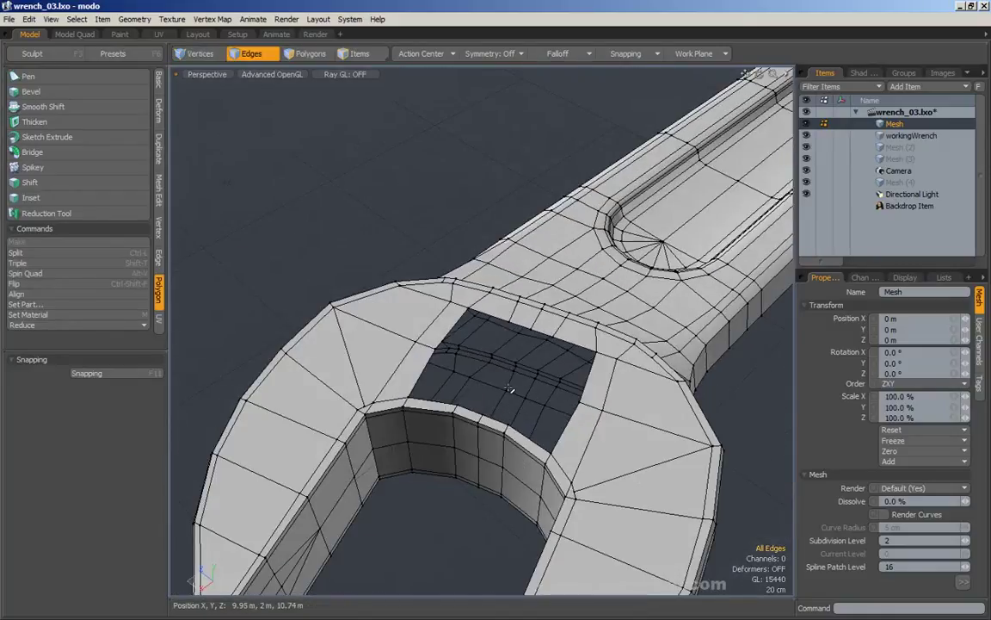
# Step: Try bridging two opposite border edges across the hole in the wrench head, and undo the bridge
pyautogui.click(530, 318)
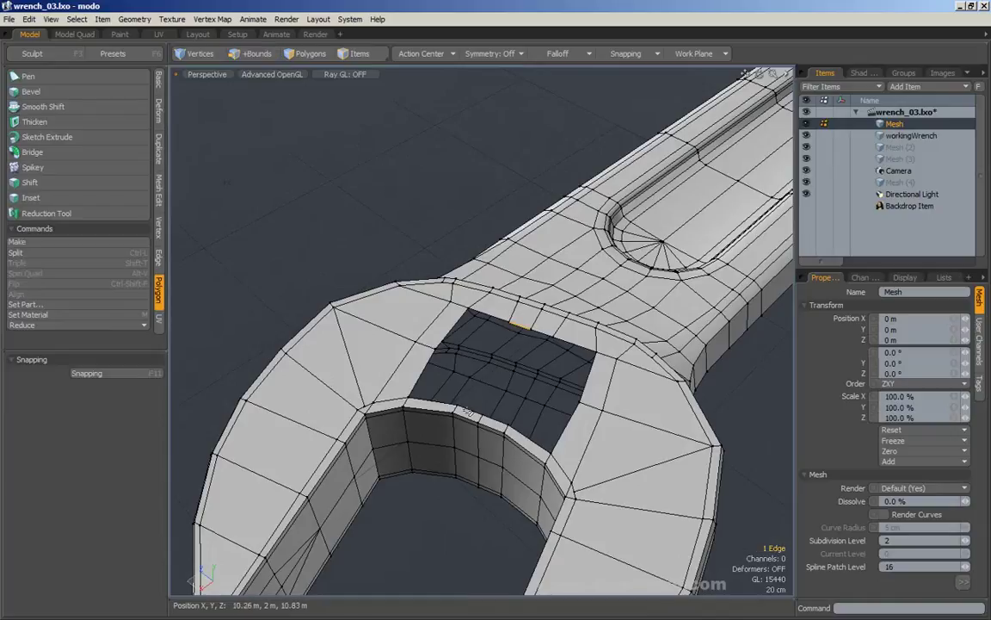
pyautogui.keyDown('shift'); pyautogui.click(469, 412); pyautogui.keyUp('shift')
pyautogui.keyDown('alt'); pyautogui.moveTo(469, 412); pyautogui.dragTo(514, 405); pyautogui.keyUp('alt')
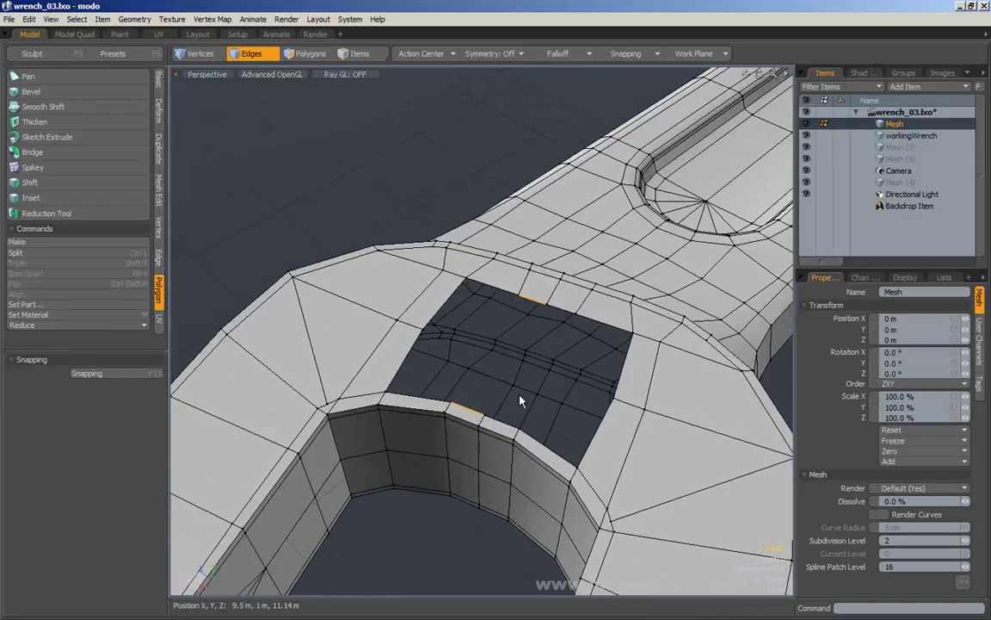
pyautogui.hotkey('shift', 'b')
pyautogui.click(532, 370)
pyautogui.press('q')
pyautogui.keyDown('alt'); pyautogui.moveTo(549, 346); pyautogui.dragTo(453, 307); pyautogui.keyUp('alt')
pyautogui.hotkey('ctrl', 'z')
pyautogui.click(403, 178)
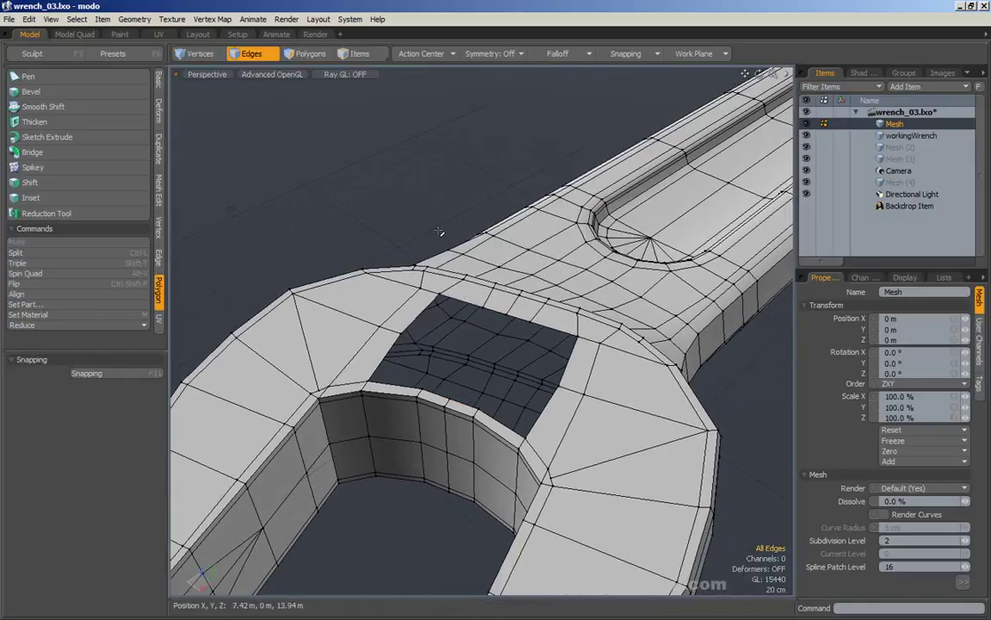
# Step: Try deleting a vertex beside the hole together with the faces that share it, twice, undoing each deletion
pyautogui.click(193, 53)
pyautogui.keyDown('alt'); pyautogui.keyDown('shift'); pyautogui.moveTo(383, 232); pyautogui.dragTo(455, 202); pyautogui.keyUp('shift'); pyautogui.keyUp('alt')
pyautogui.keyDown('ctrl'); pyautogui.keyDown('alt'); pyautogui.moveTo(455, 202); pyautogui.dragTo(430, 210); pyautogui.keyUp('alt'); pyautogui.keyUp('ctrl')
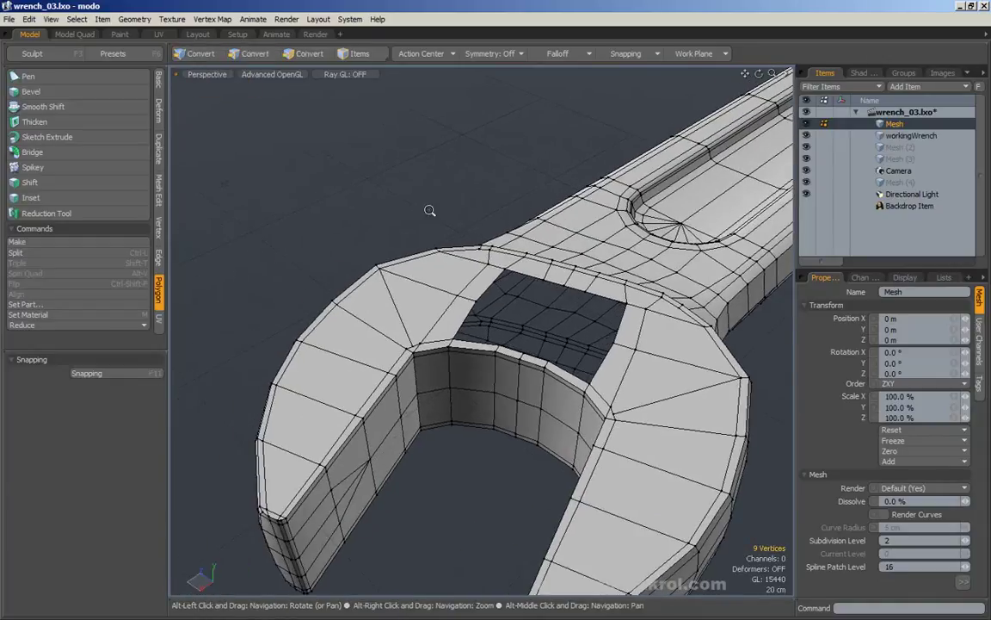
pyautogui.keyDown('alt'); pyautogui.moveTo(430, 210); pyautogui.dragTo(417, 327, button='right'); pyautogui.keyUp('alt')
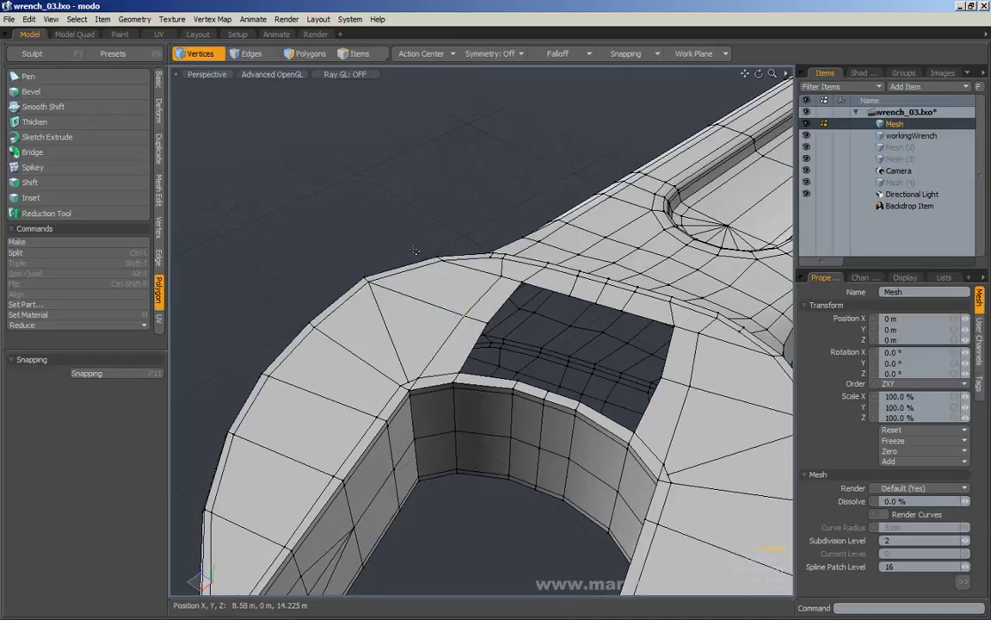
pyautogui.press('Delete')
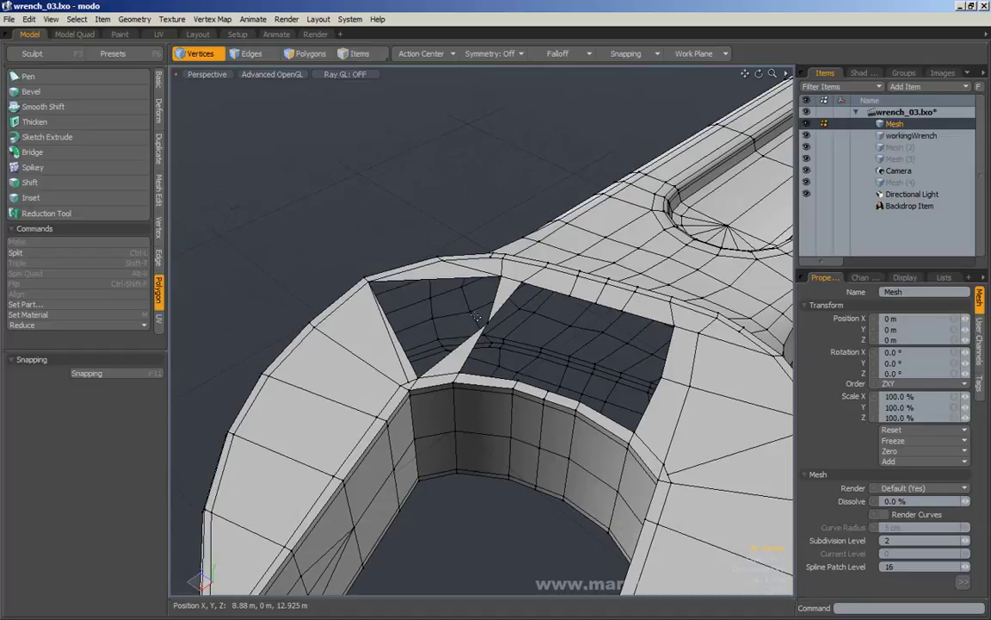
pyautogui.hotkey('ctrl', 'z')
pyautogui.press('Delete')
pyautogui.hotkey('ctrl', 'z')
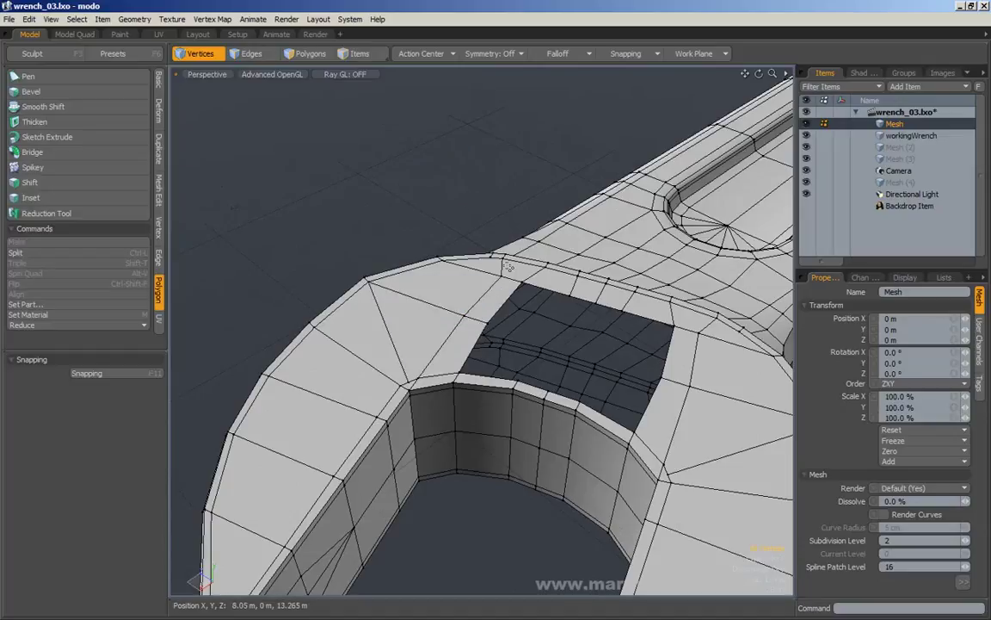
# Step: Delete the wedge-shaped polygon on the curved shoulder of the wrench head, near the existing hole
pyautogui.keyDown('alt'); pyautogui.moveTo(509, 267); pyautogui.dragTo(463, 173); pyautogui.keyUp('alt')
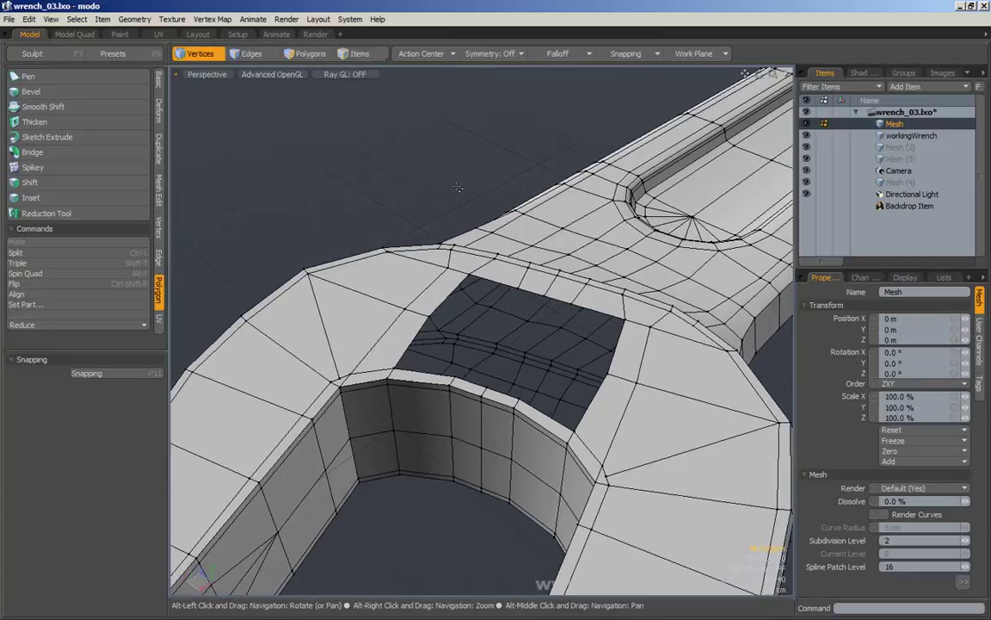
pyautogui.press('alt')
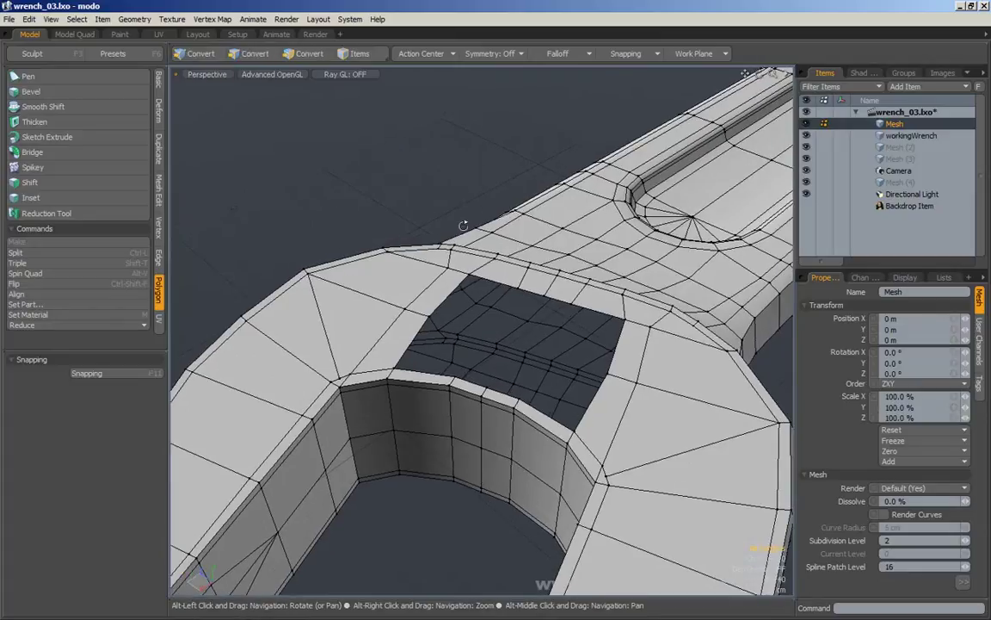
pyautogui.keyDown('alt'); pyautogui.moveTo(475, 243); pyautogui.dragTo(327, 179); pyautogui.keyUp('alt')
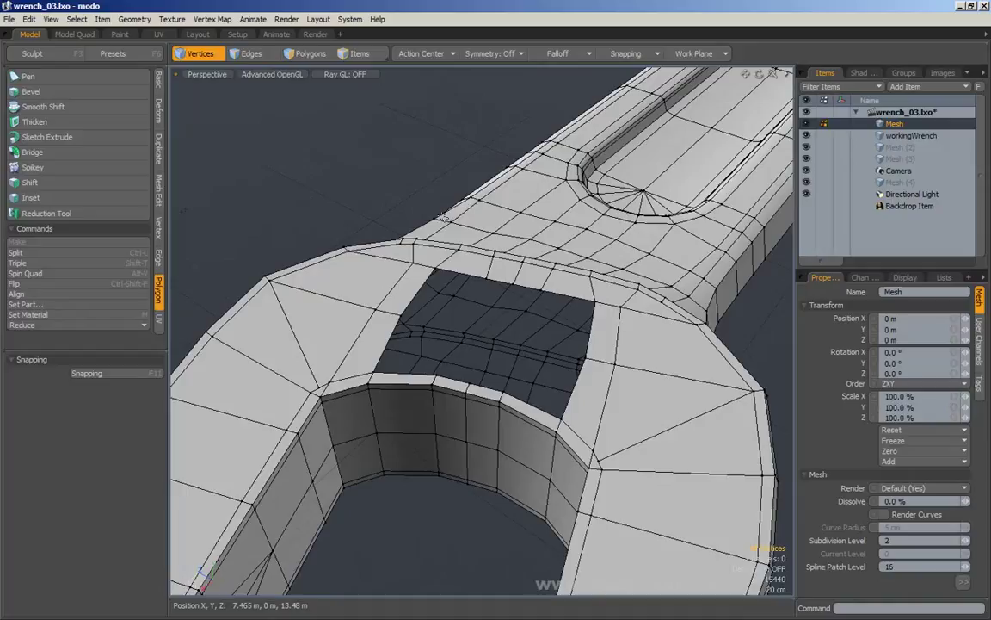
pyautogui.keyDown('alt'); pyautogui.keyDown('shift'); pyautogui.moveTo(414, 185); pyautogui.dragTo(499, 175); pyautogui.keyUp('shift'); pyautogui.keyUp('alt')
pyautogui.click(308, 55)
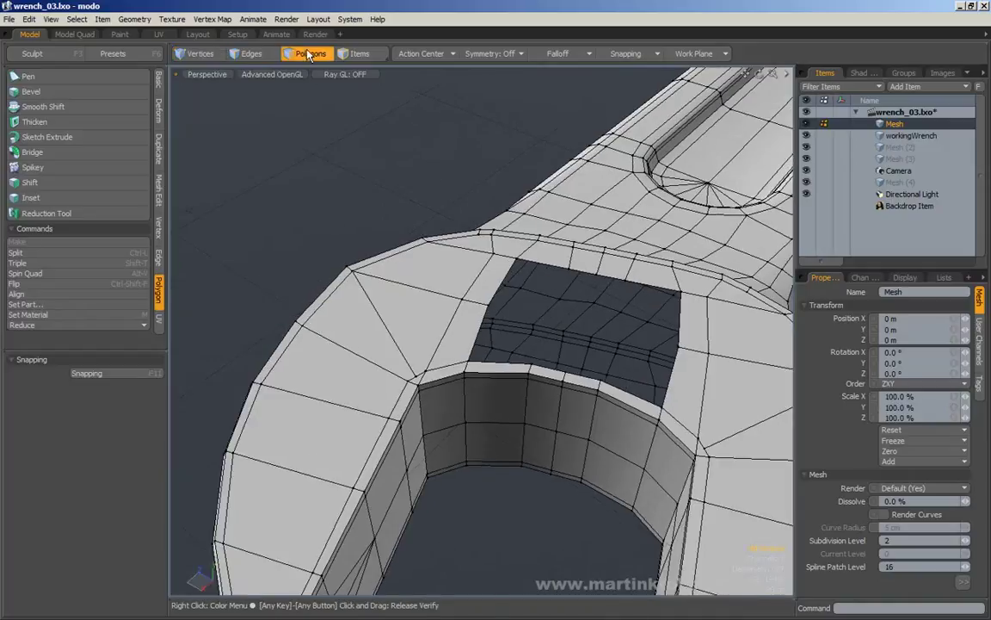
pyautogui.click(376, 343)
pyautogui.press('Delete')
pyautogui.keyDown('alt'); pyautogui.moveTo(384, 348); pyautogui.dragTo(394, 343); pyautogui.keyUp('alt')
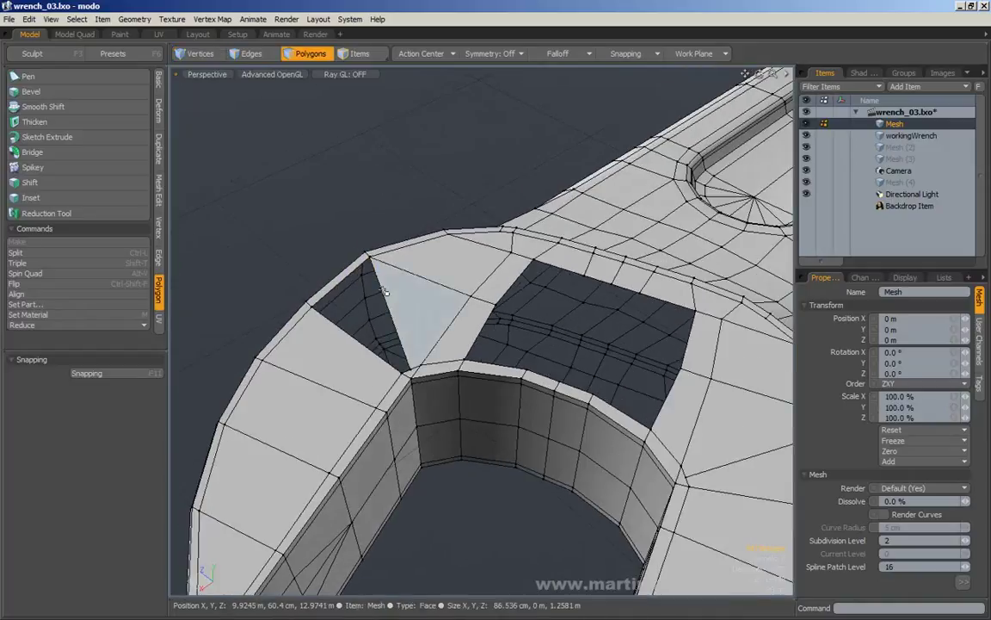
pyautogui.keyDown('alt'); pyautogui.moveTo(315, 205); pyautogui.dragTo(351, 218); pyautogui.keyUp('alt')
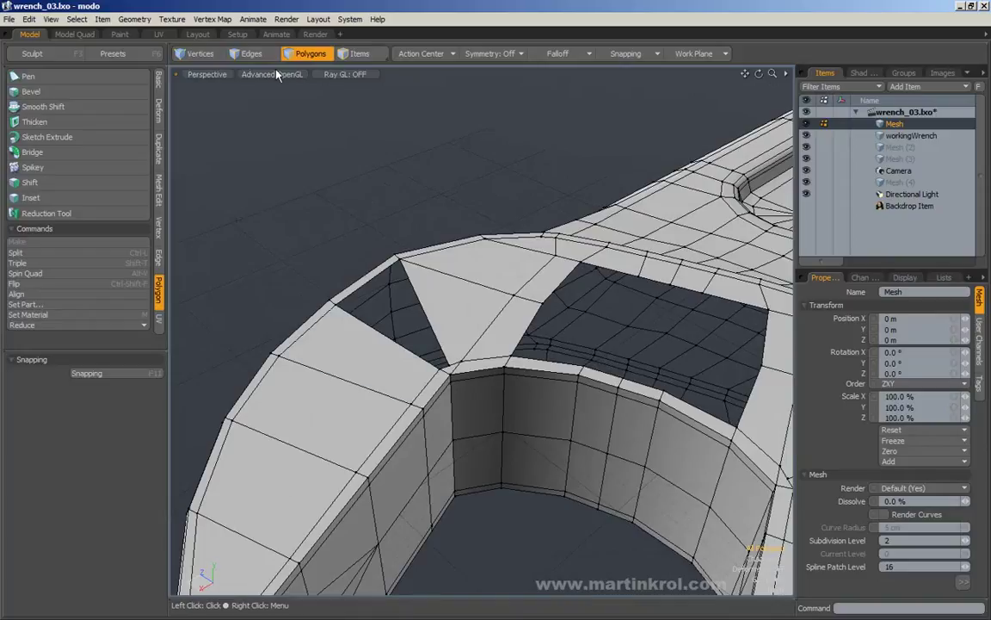
# Step: Select the four corner vertices of the wedge-shaped hole
pyautogui.click(198, 55)
pyautogui.keyDown('alt'); pyautogui.moveTo(380, 162); pyautogui.dragTo(509, 239); pyautogui.keyUp('alt')
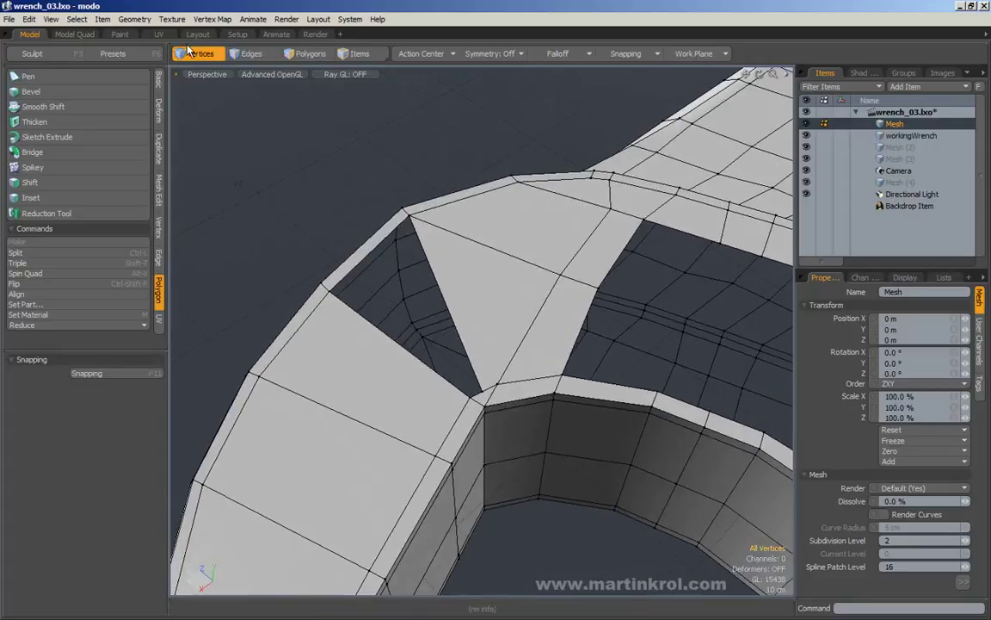
pyautogui.click(407, 213)
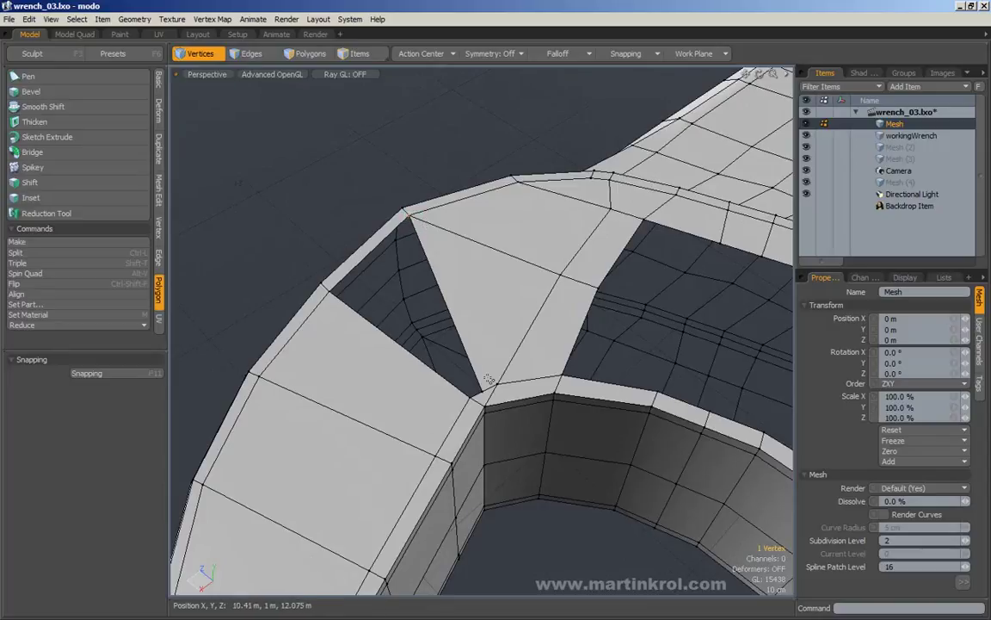
pyautogui.press('ctrl')
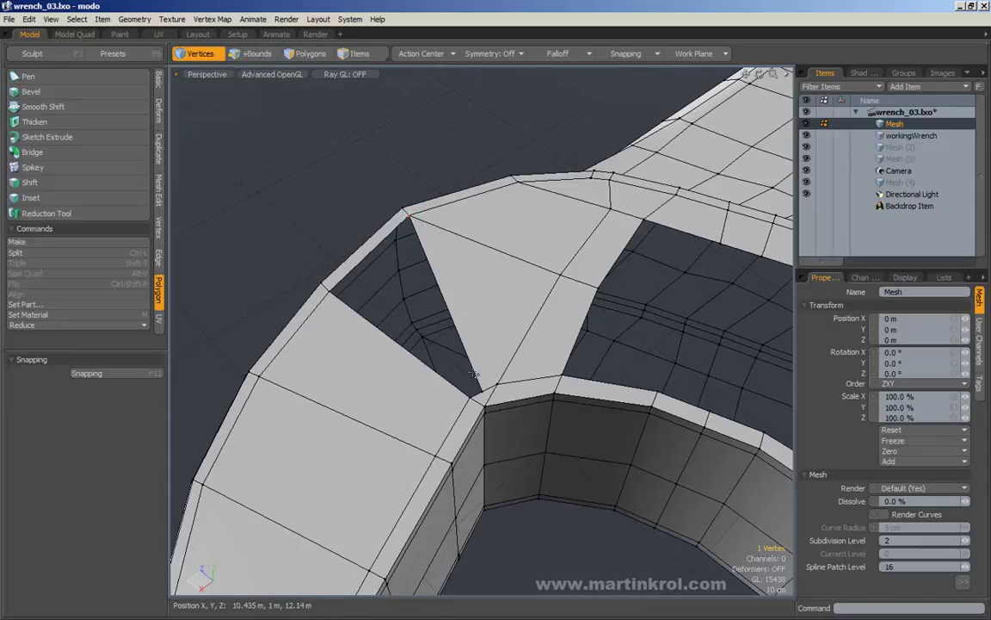
pyautogui.keyDown('shift'); pyautogui.click(486, 401); pyautogui.keyUp('shift')
pyautogui.keyDown('shift'); pyautogui.click(333, 293); pyautogui.keyUp('shift')
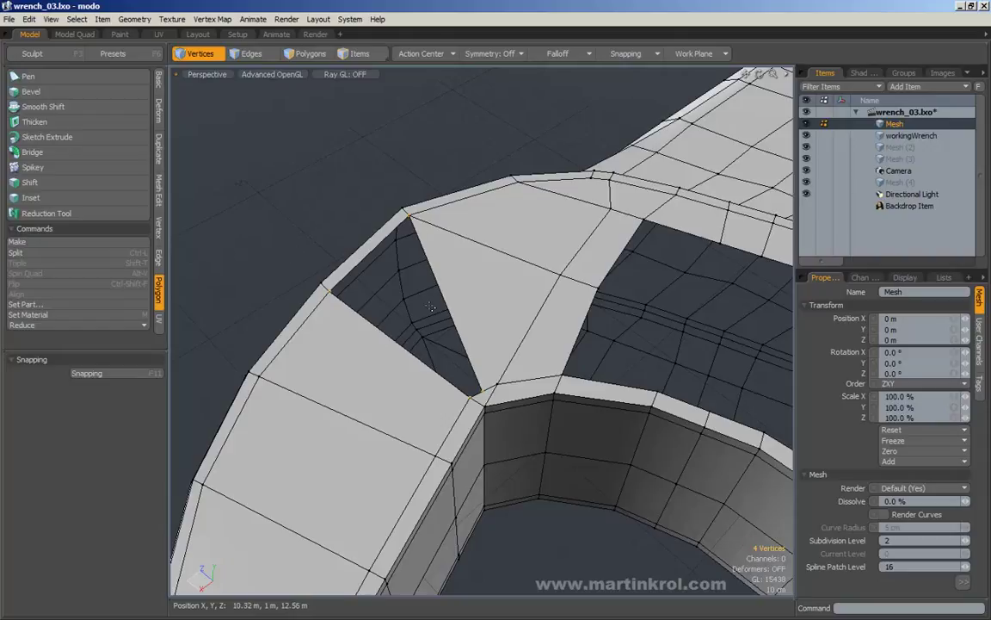
# Step: Try filling the wedge-shaped hole by making a polygon directly and with poly type auto, undoing each attempt
pyautogui.press('p')
pyautogui.hotkey('ctrl', 'z')
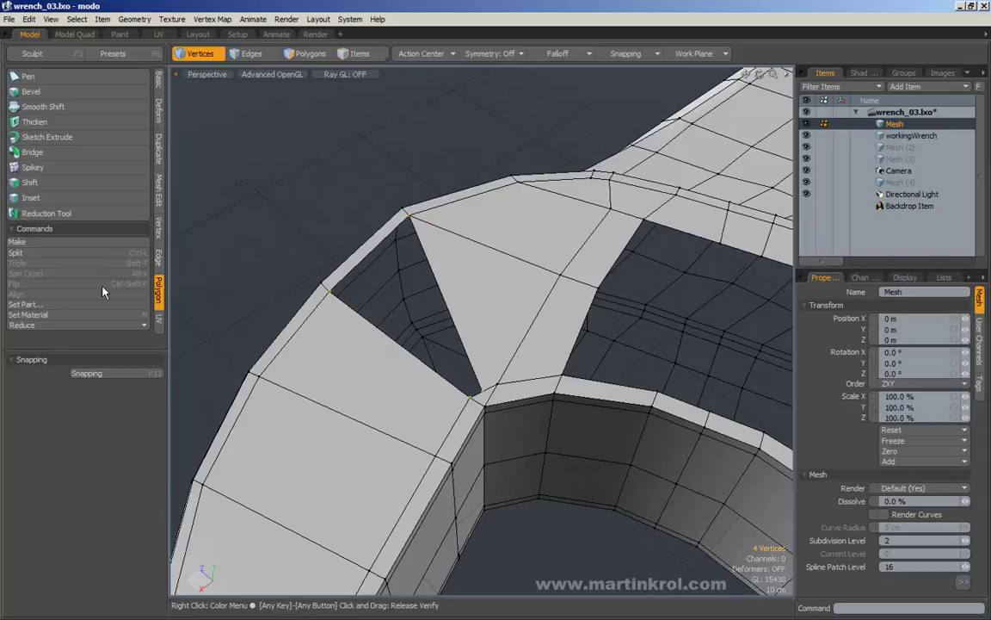
pyautogui.click(37, 245)
pyautogui.click(504, 301)
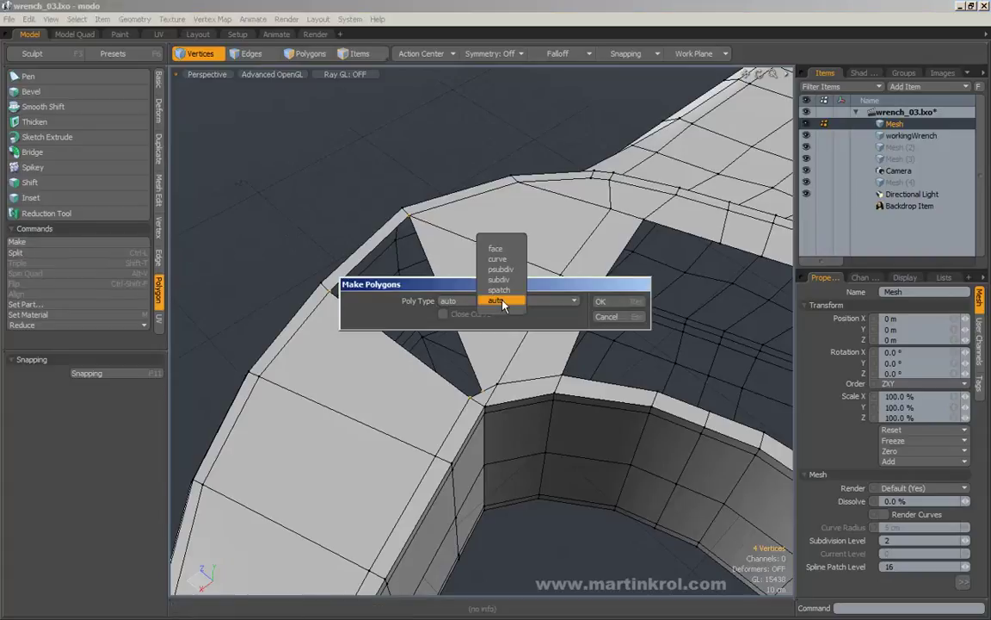
pyautogui.click(504, 301)
pyautogui.click(622, 302)
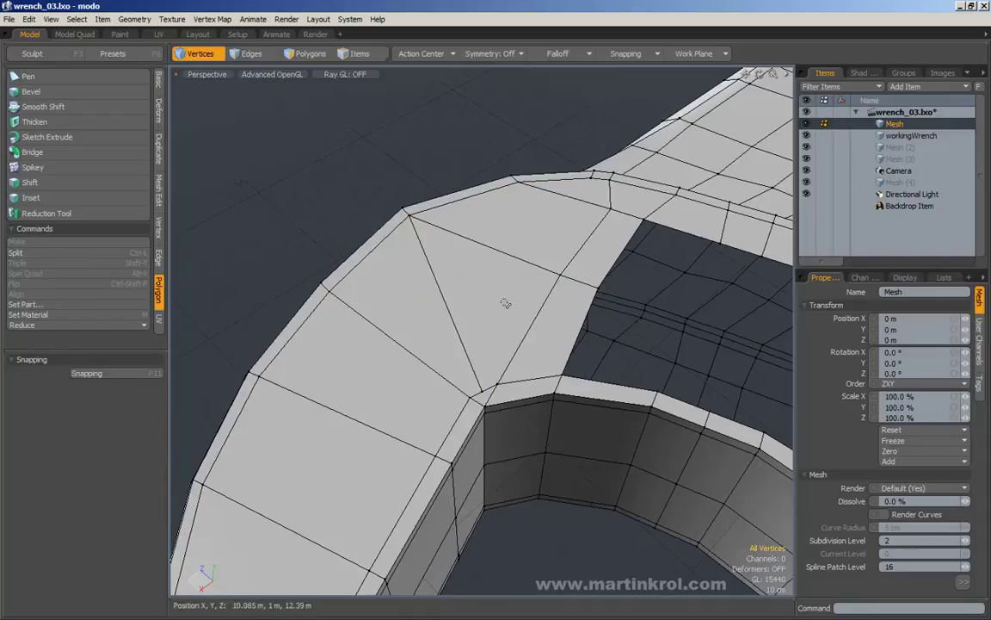
pyautogui.keyDown('alt'); pyautogui.moveTo(364, 193); pyautogui.dragTo(391, 196); pyautogui.keyUp('alt')
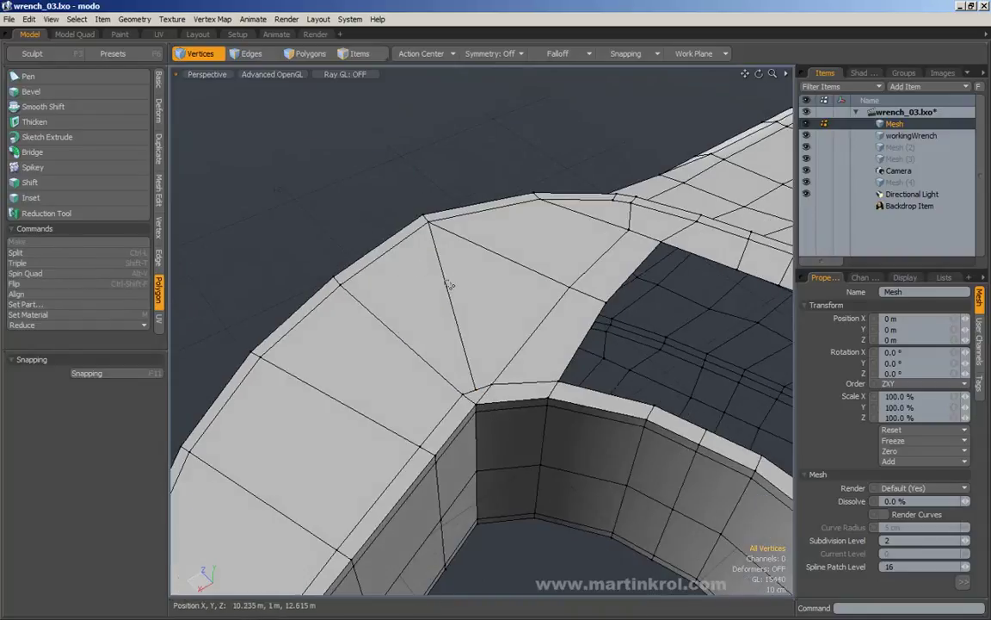
pyautogui.hotkey('ctrl', 'z')
# Step: Fill the wedge-shaped hole by making a polygon of type psubdiv from its four selected corner vertices
pyautogui.click(89, 242)
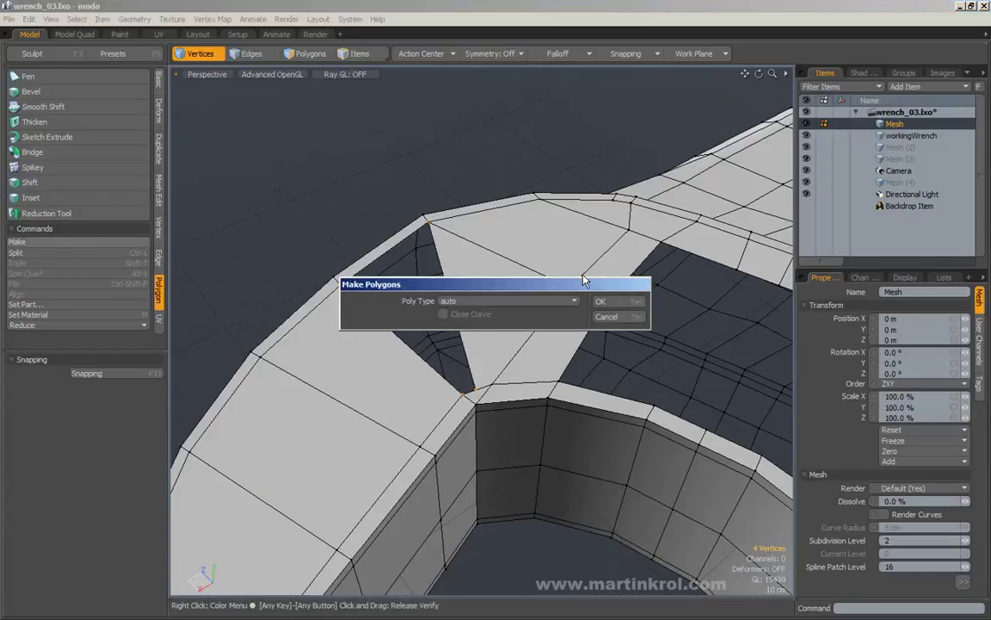
pyautogui.moveTo(537, 283); pyautogui.dragTo(465, 135)
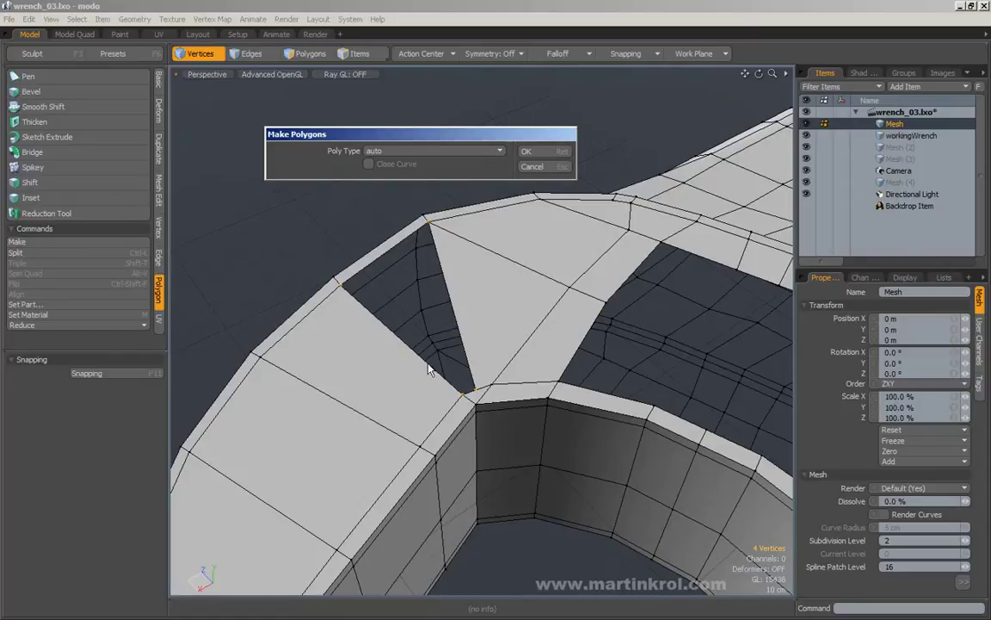
pyautogui.click(405, 150)
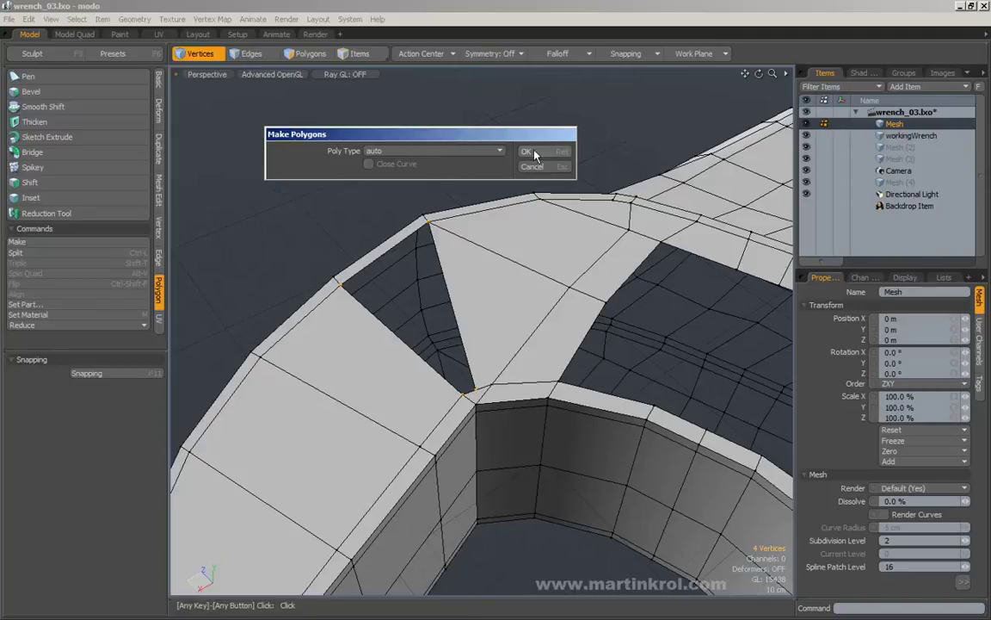
pyautogui.click(430, 150)
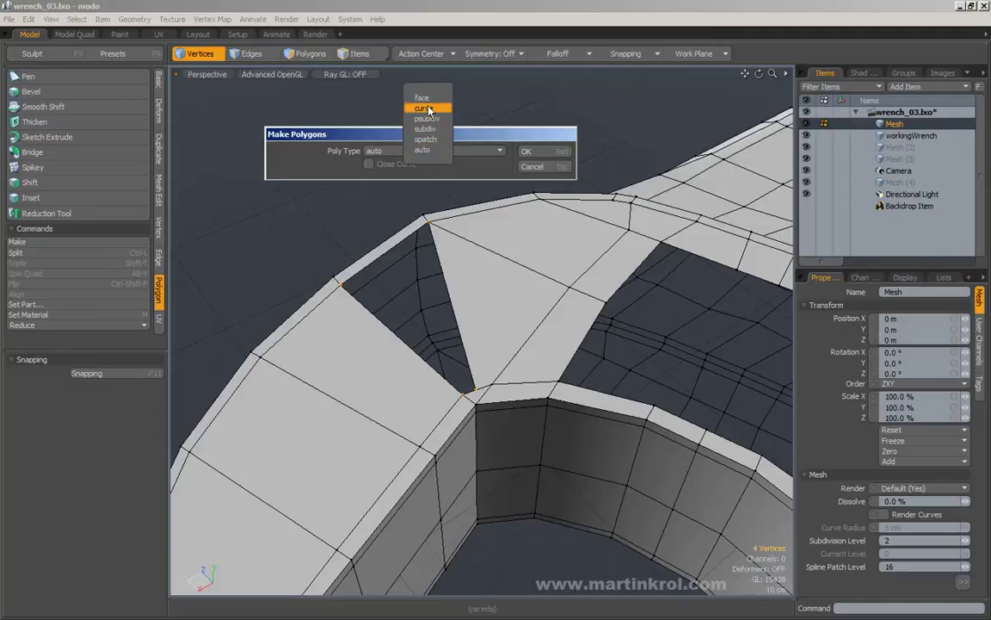
pyautogui.click(430, 118)
pyautogui.press('Return')
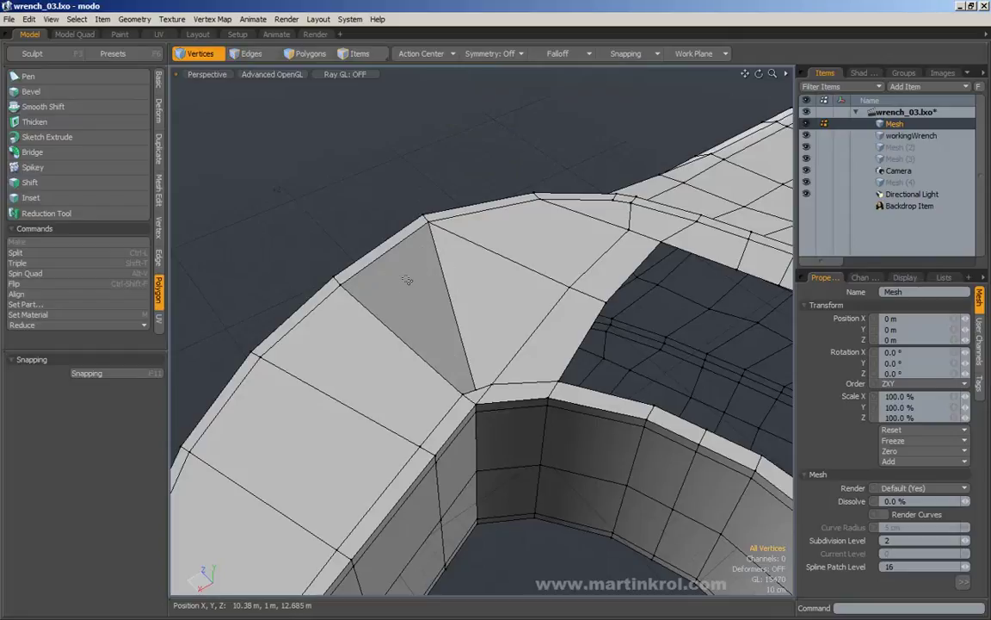
# Step: Flip the newly filled wedge polygon on the shoulder so it faces outward, and clear the selection
pyautogui.press('3')
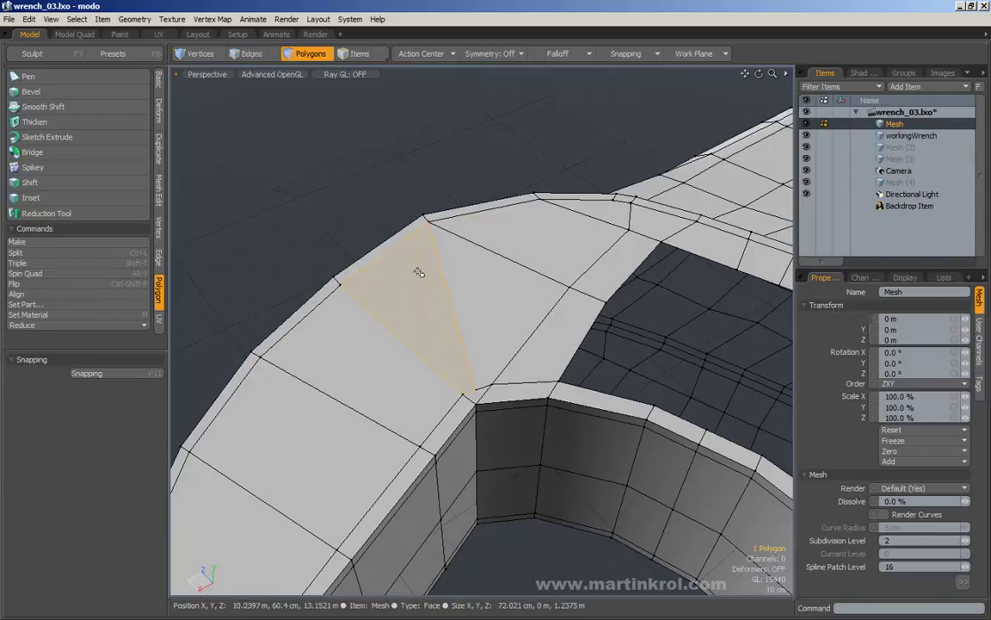
pyautogui.click(378, 246)
pyautogui.click(402, 152)
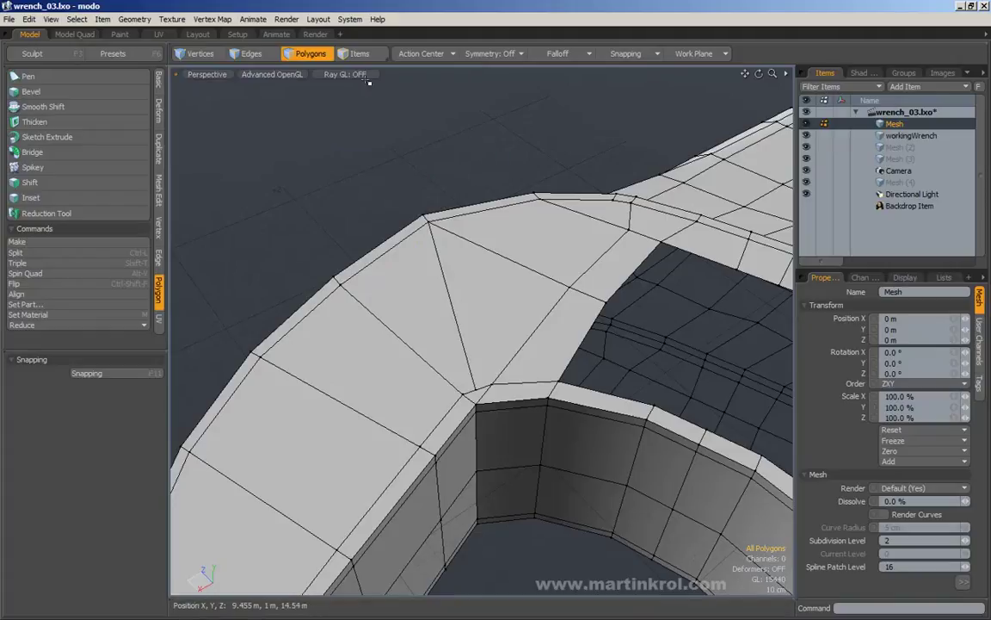
# Step: Undo the recent edits until both the wedge-shaped hole and the larger hole beside it are closed again
pyautogui.keyDown('alt'); pyautogui.moveTo(414, 197); pyautogui.dragTo(393, 253); pyautogui.keyUp('alt')
pyautogui.hotkey('ctrl', 'z')
pyautogui.hotkey('ctrl', 'z')
# Step: Delete the wedge-shaped polygon on the shoulder and select the four corner vertices of the hole it leaves
pyautogui.press('3')
pyautogui.click(399, 282)
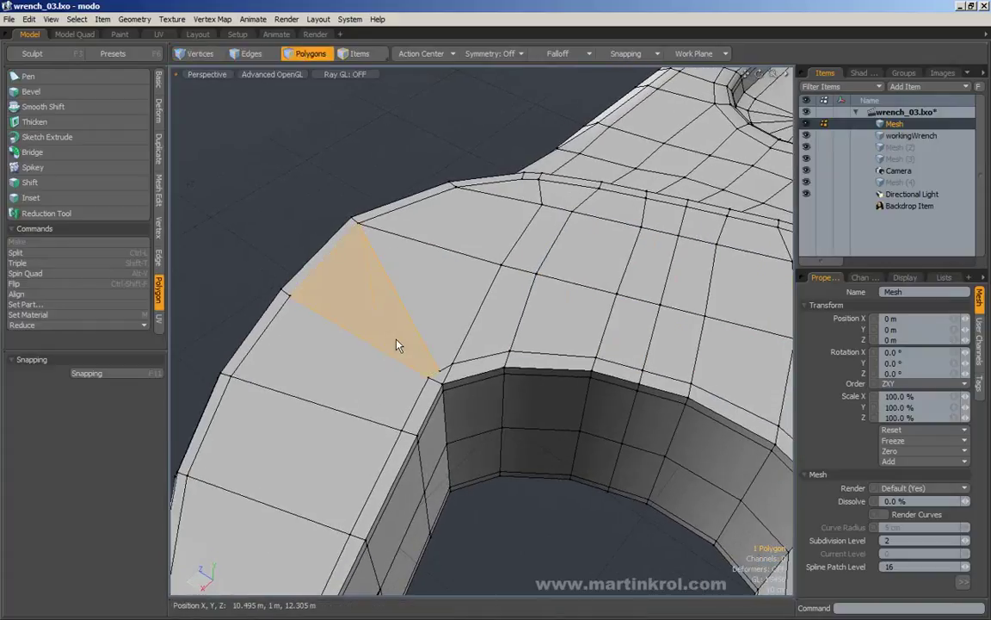
pyautogui.press('Delete')
pyautogui.press('1')
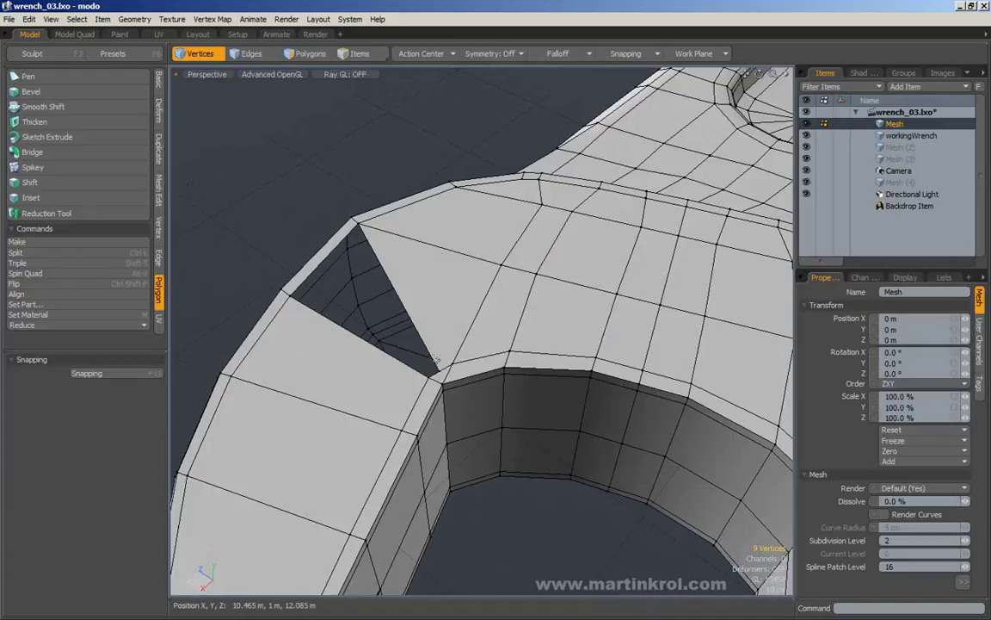
pyautogui.keyDown('shift'); pyautogui.click(352, 256); pyautogui.keyUp('shift')
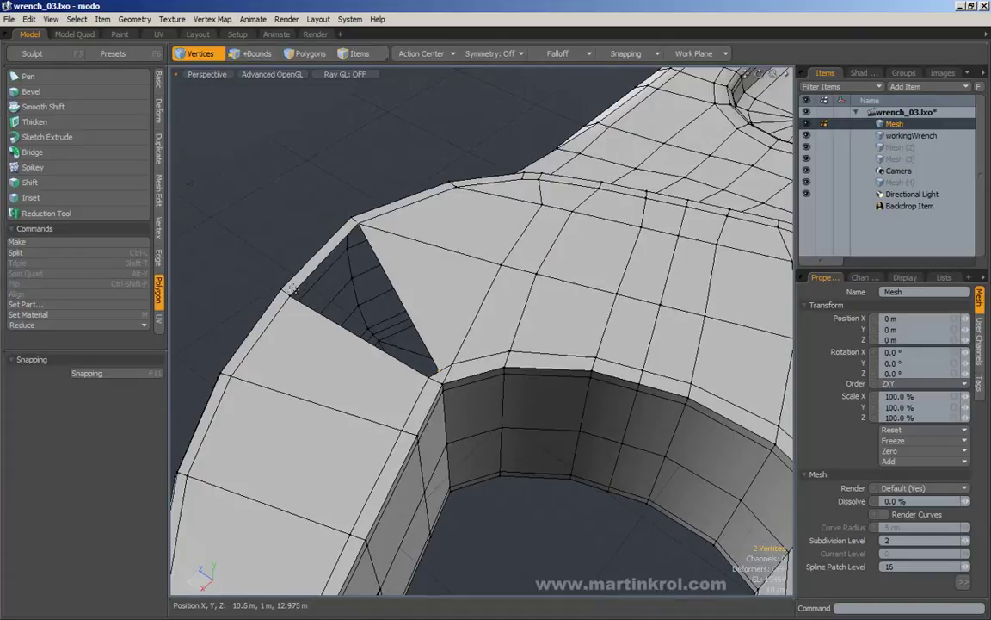
# Step: Try filling the wedge-shaped hole by making a polygon of type psubdiv, and undo the fill
pyautogui.click(60, 242)
pyautogui.click(542, 151)
pyautogui.keyDown('alt'); pyautogui.moveTo(479, 196); pyautogui.dragTo(427, 272); pyautogui.keyUp('alt')
pyautogui.hotkey('ctrl', 'z')
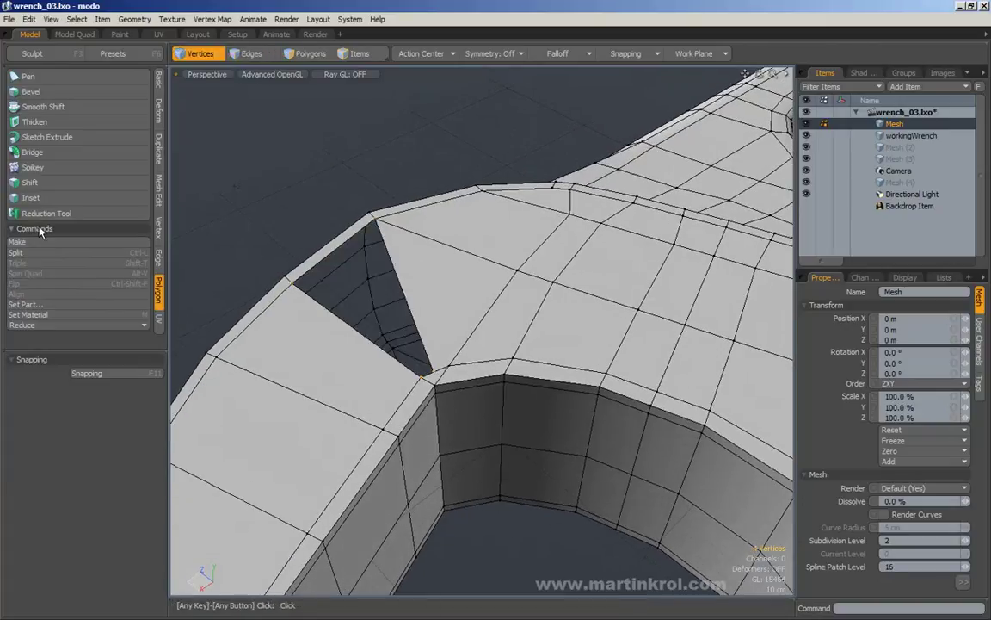
# Step: Fill the wedge-shaped hole by making a polygon of type auto from the four selected vertices
pyautogui.click(40, 244)
pyautogui.click(389, 150)
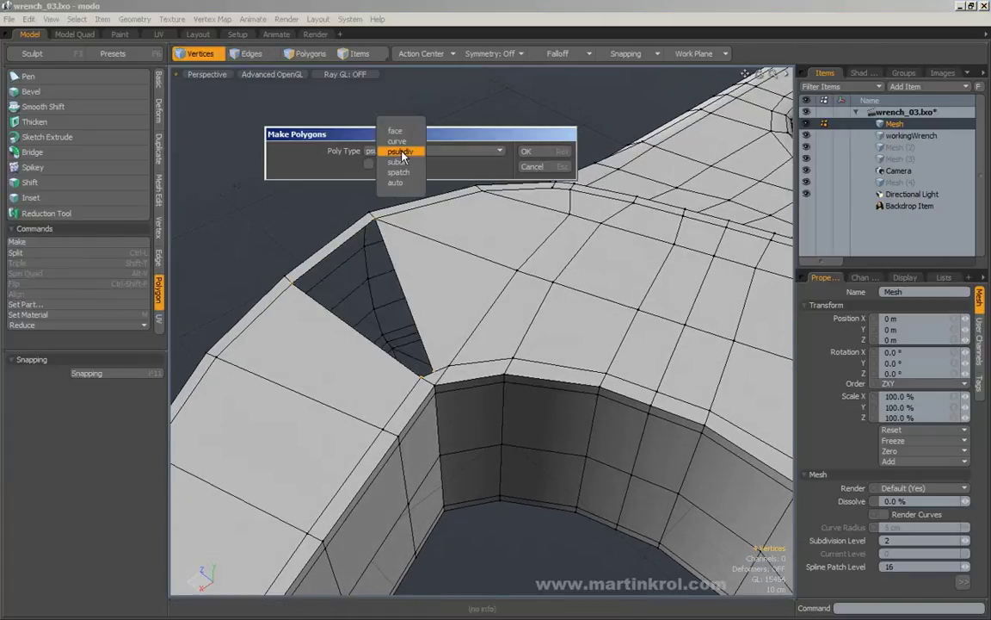
pyautogui.click(391, 129)
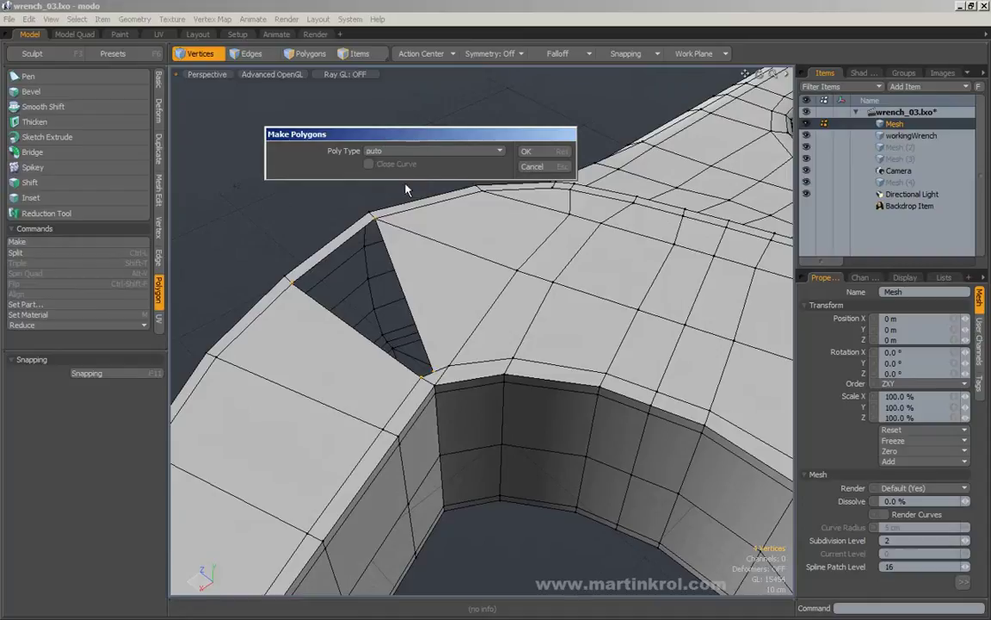
pyautogui.click(526, 152)
# Step: Examine the refilled wedge from above and from inside the mesh, selecting it to check which way its normal points
pyautogui.keyDown('alt'); pyautogui.moveTo(413, 258); pyautogui.dragTo(441, 275); pyautogui.keyUp('alt')
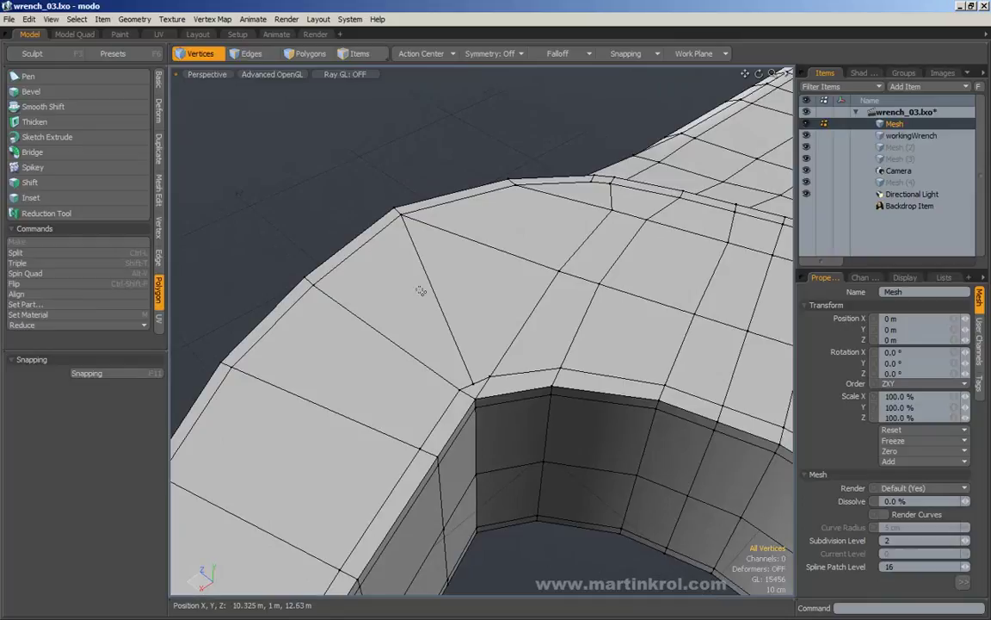
pyautogui.keyDown('alt'); pyautogui.moveTo(423, 241); pyautogui.dragTo(441, 288); pyautogui.keyUp('alt')
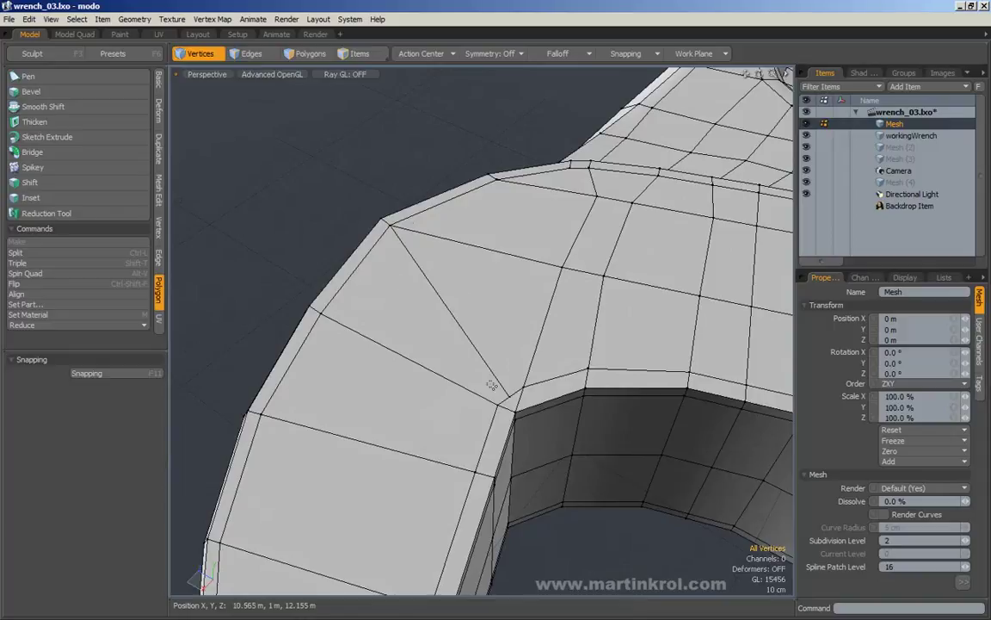
pyautogui.keyDown('alt'); pyautogui.moveTo(436, 272); pyautogui.dragTo(427, 284); pyautogui.keyUp('alt')
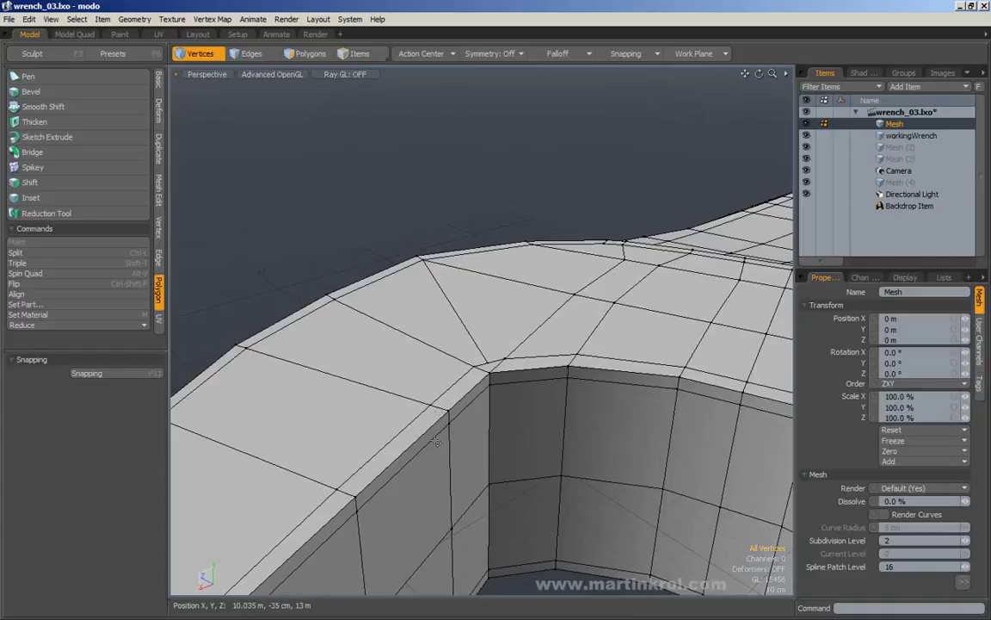
pyautogui.keyDown('alt'); pyautogui.moveTo(428, 395); pyautogui.dragTo(424, 357); pyautogui.keyUp('alt')
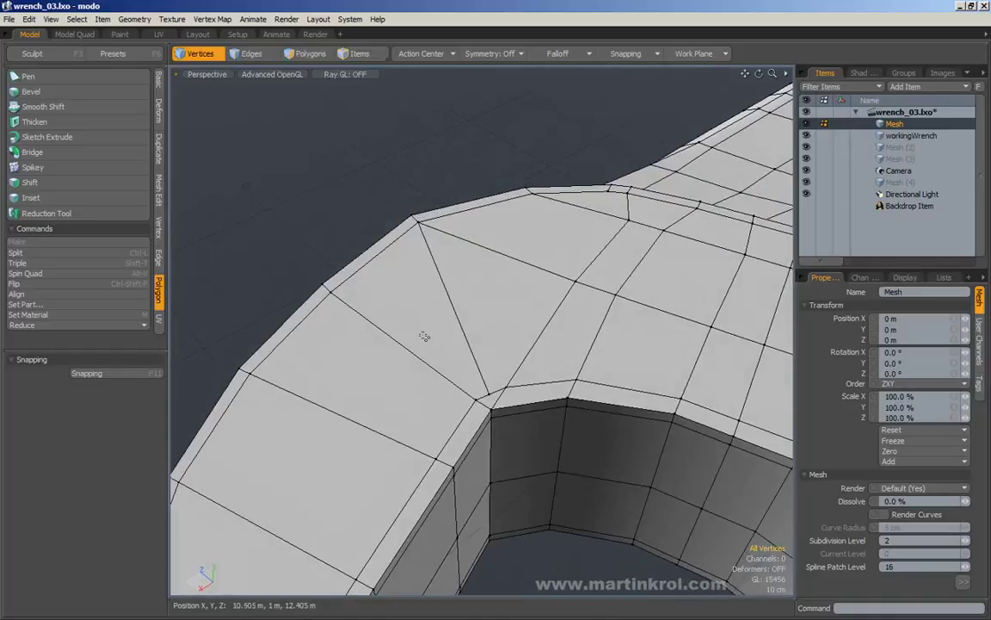
pyautogui.keyDown('alt'); pyautogui.moveTo(417, 307); pyautogui.dragTo(526, 337); pyautogui.keyUp('alt')
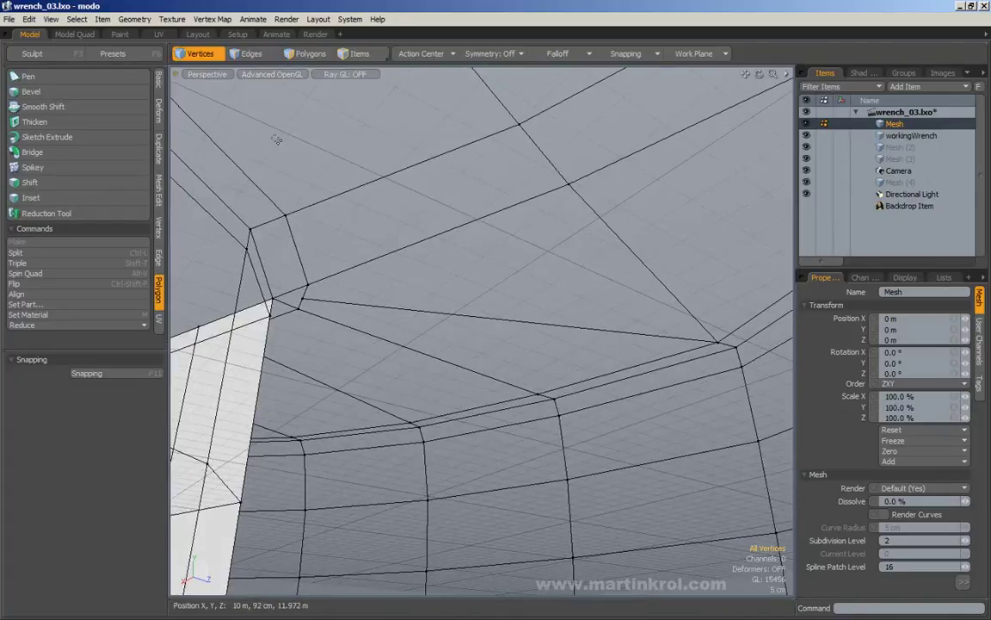
pyautogui.click(305, 57)
pyautogui.click(426, 329)
pyautogui.keyDown('alt'); pyautogui.moveTo(426, 329); pyautogui.dragTo(428, 293); pyautogui.keyUp('alt')
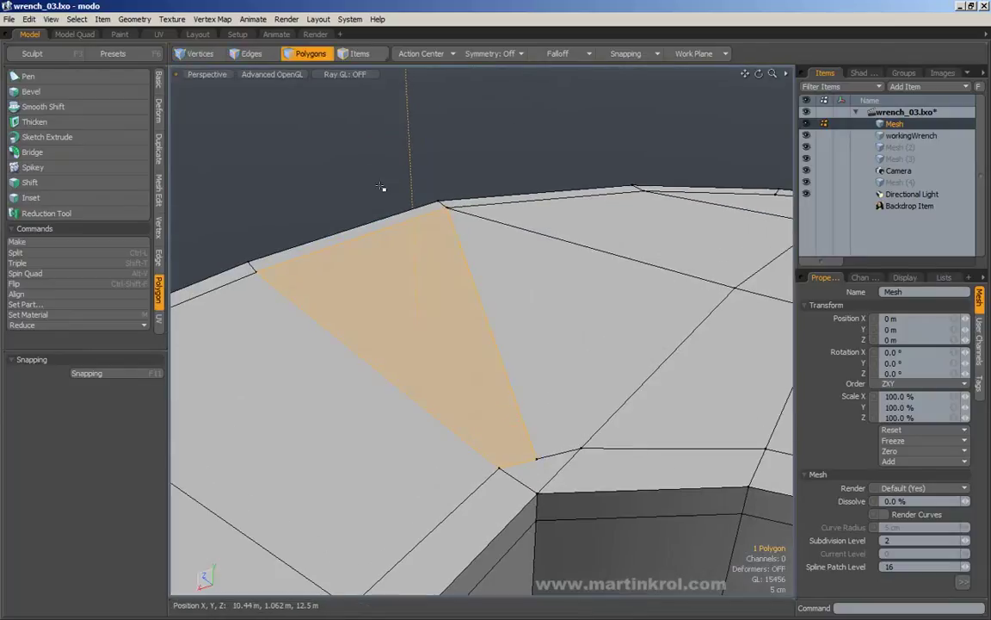
pyautogui.keyDown('alt'); pyautogui.moveTo(381, 186); pyautogui.dragTo(396, 263); pyautogui.keyUp('alt')
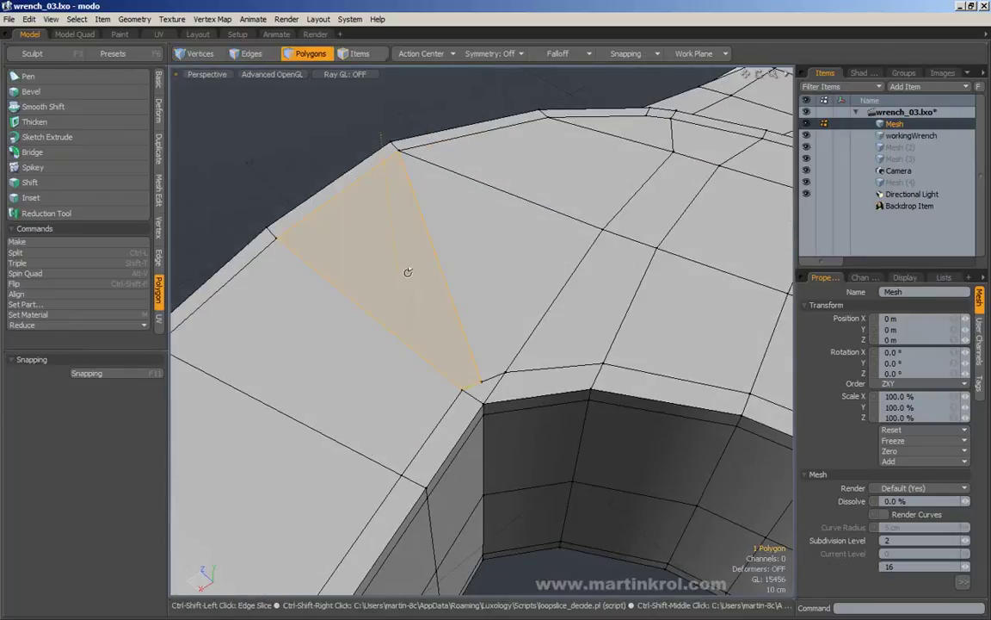
# Step: Flip the wedge polygon to face inward, inspect it from inside the mesh, and flip it back outward
pyautogui.press('Delete')
pyautogui.keyDown('alt'); pyautogui.moveTo(327, 138); pyautogui.dragTo(339, 157); pyautogui.keyUp('alt')
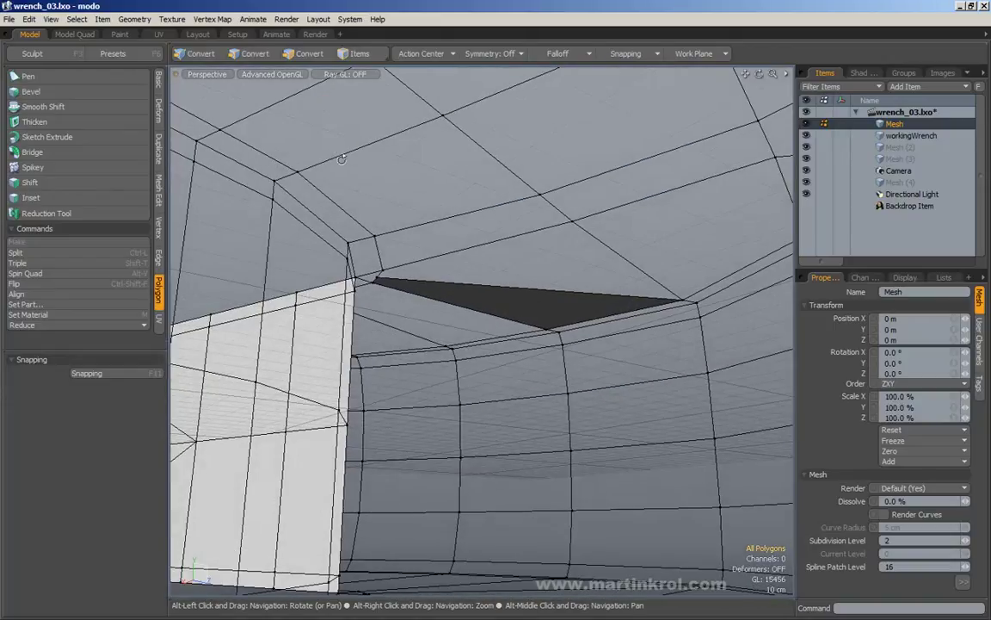
pyautogui.click(513, 304)
pyautogui.press('Delete')
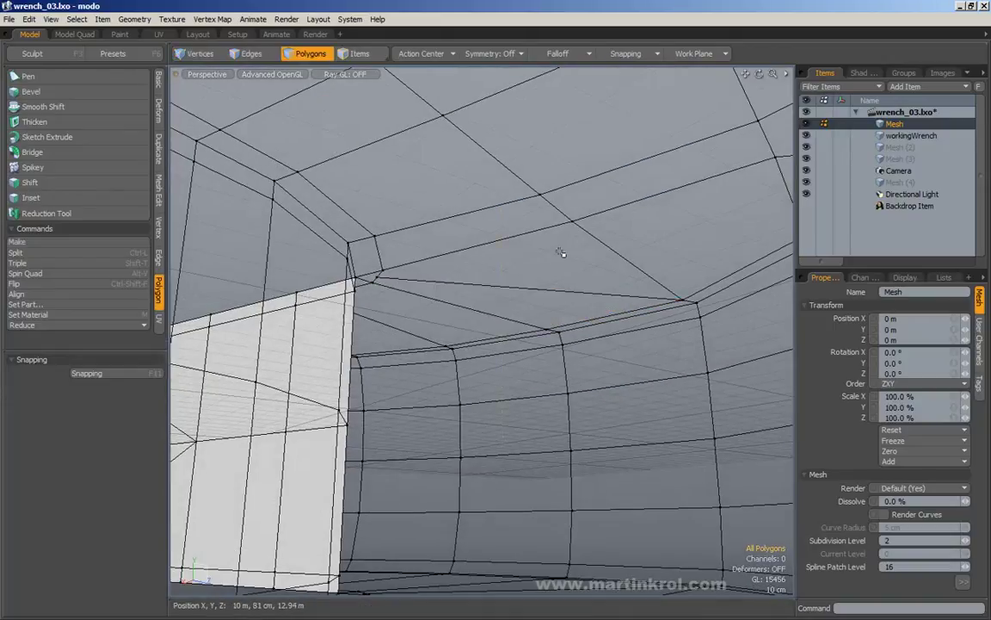
pyautogui.keyDown('alt'); pyautogui.moveTo(560, 252); pyautogui.dragTo(426, 245); pyautogui.keyUp('alt')
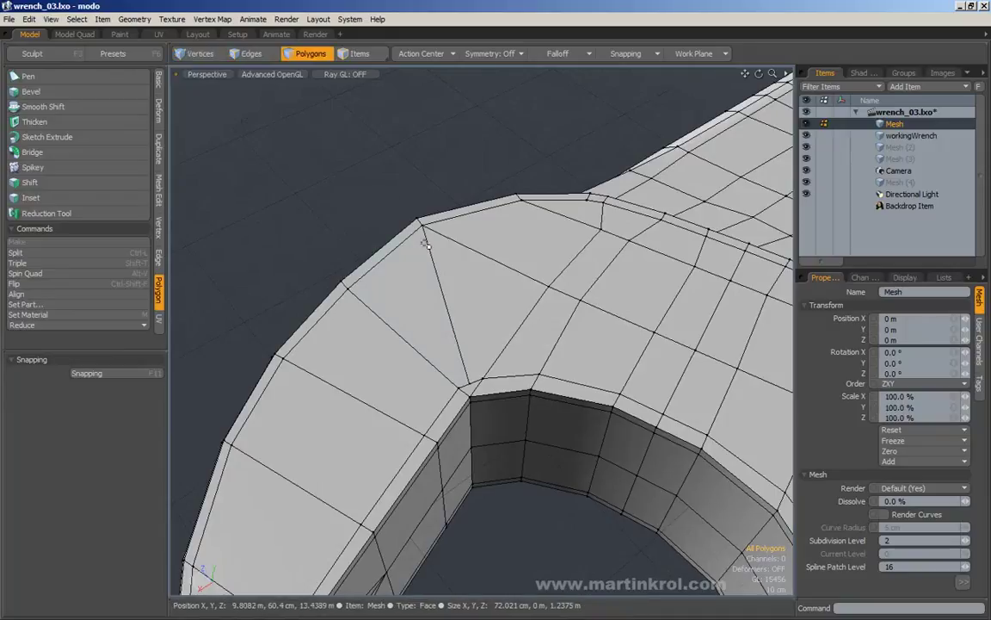
# Step: Delete the nearly triangular polygon between the wedge polygon and the rest of the wrench head's top face
pyautogui.press('1')
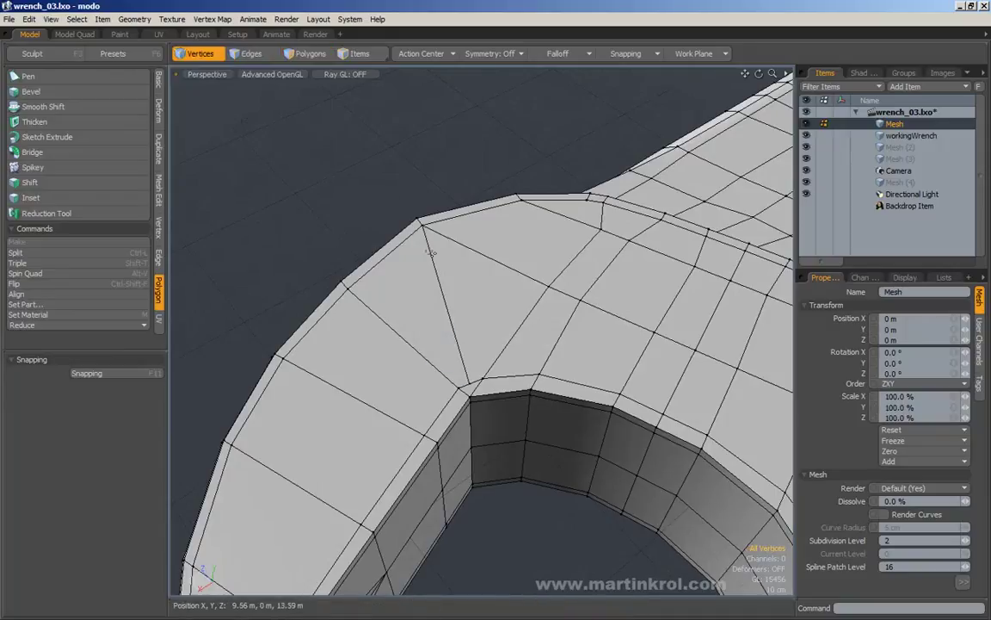
pyautogui.keyDown('alt'); pyautogui.moveTo(332, 251); pyautogui.dragTo(359, 215); pyautogui.keyUp('alt')
pyautogui.click(294, 55)
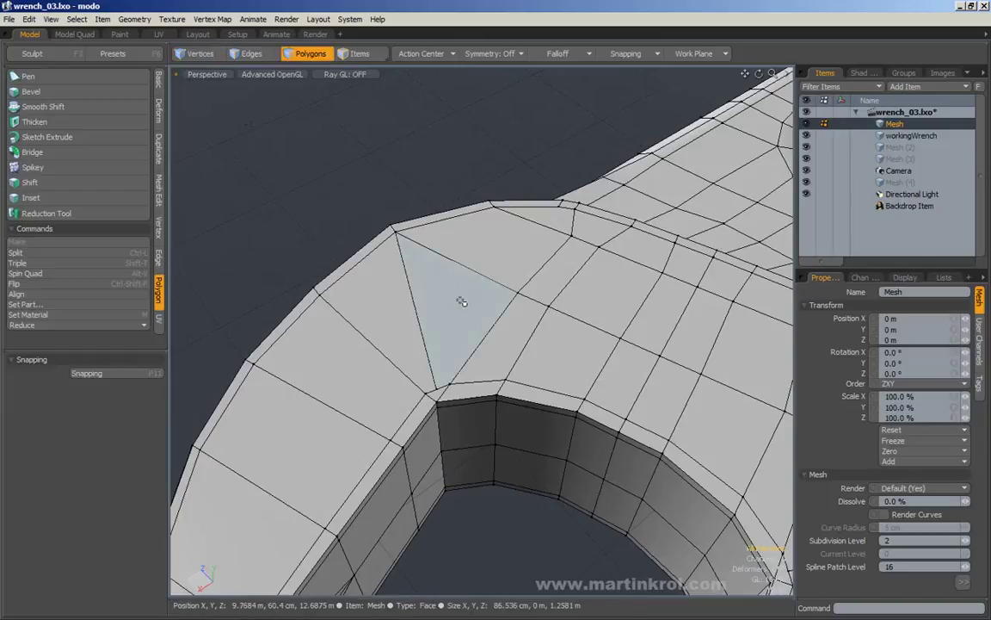
pyautogui.click(456, 284)
pyautogui.press('Delete')
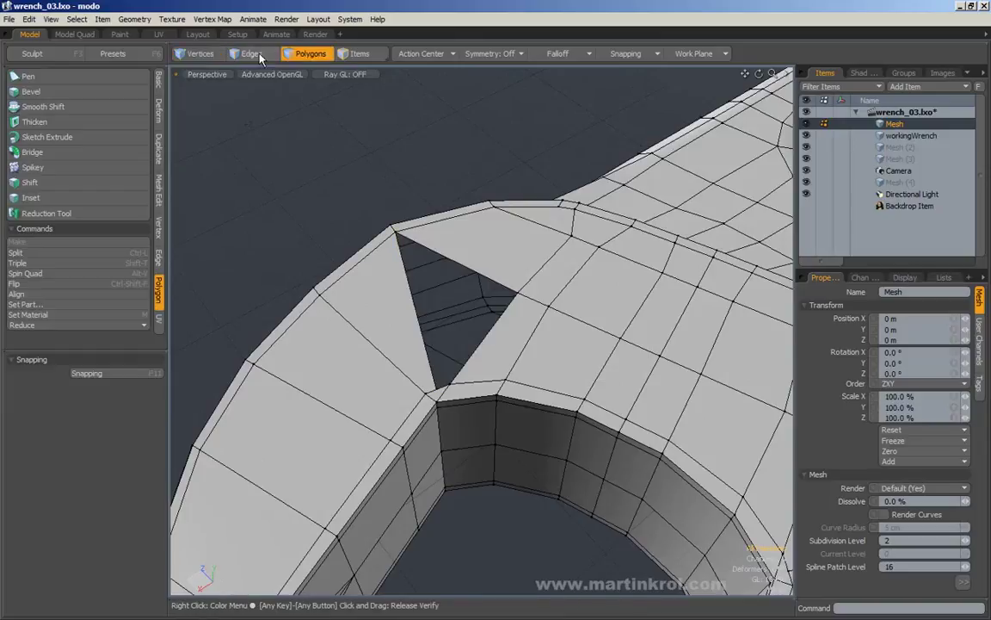
# Step: Try filling the nearly triangular hole by making a polygon from its four border edges, and undo the fill
pyautogui.click(259, 57)
pyautogui.keyDown('ctrl'); pyautogui.keyDown('alt'); pyautogui.moveTo(404, 280); pyautogui.dragTo(477, 253); pyautogui.keyUp('alt'); pyautogui.keyUp('ctrl')
pyautogui.click(479, 264)
pyautogui.keyDown('shift'); pyautogui.click(484, 346); pyautogui.keyUp('shift')
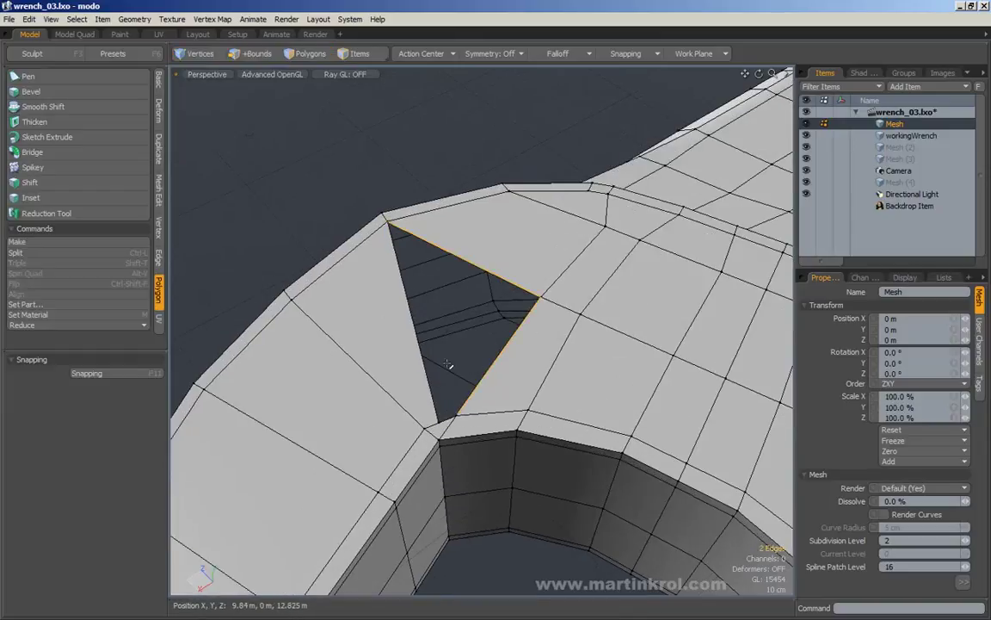
pyautogui.keyDown('shift'); pyautogui.click(436, 392); pyautogui.keyUp('shift')
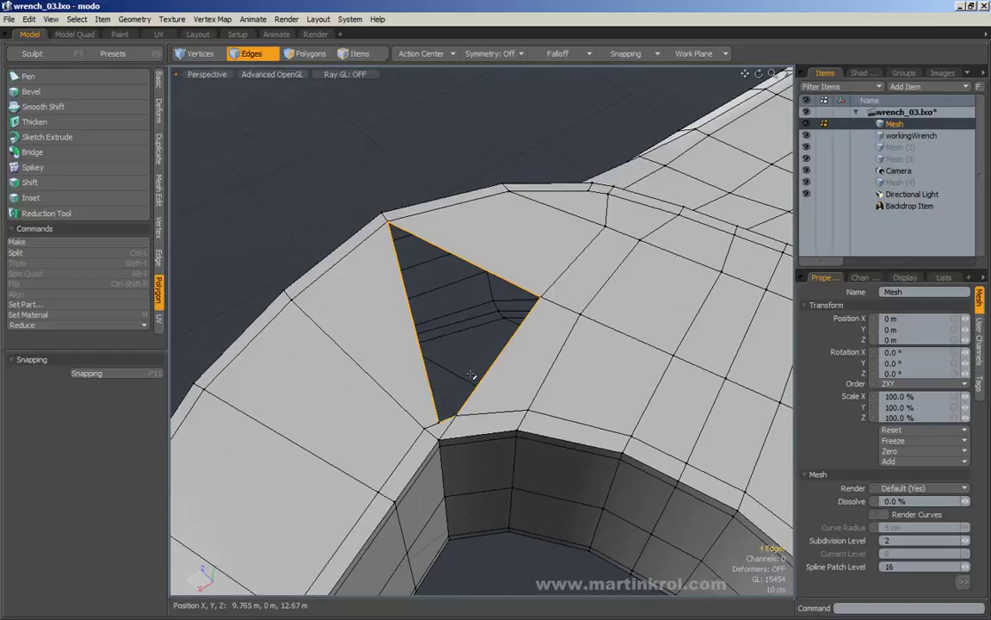
pyautogui.press('p')
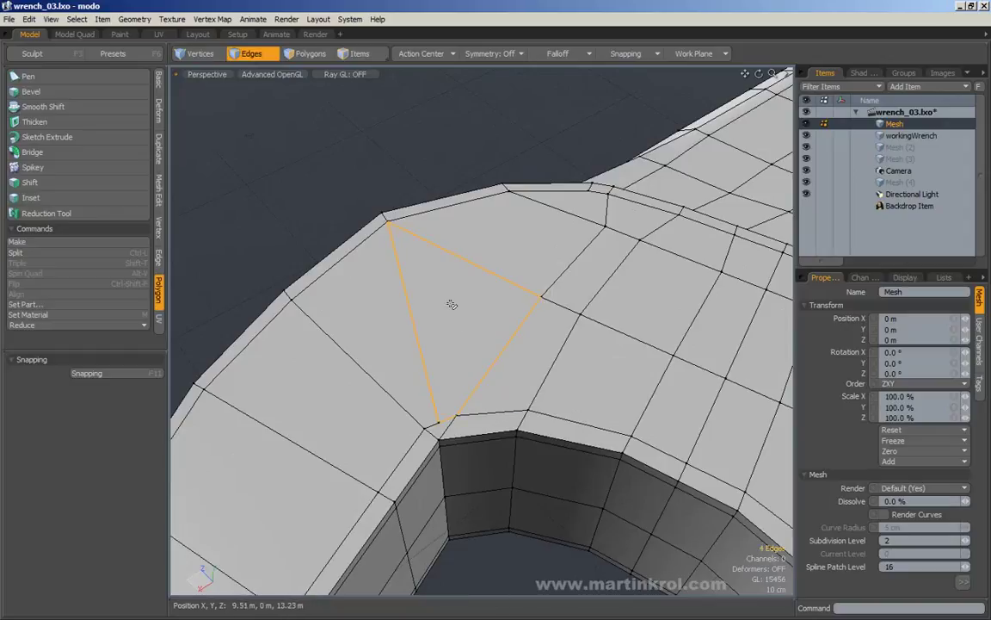
pyautogui.hotkey('ctrl', 'z')
pyautogui.keyDown('alt'); pyautogui.moveTo(454, 289); pyautogui.dragTo(474, 254); pyautogui.keyUp('alt')
pyautogui.click(265, 172)
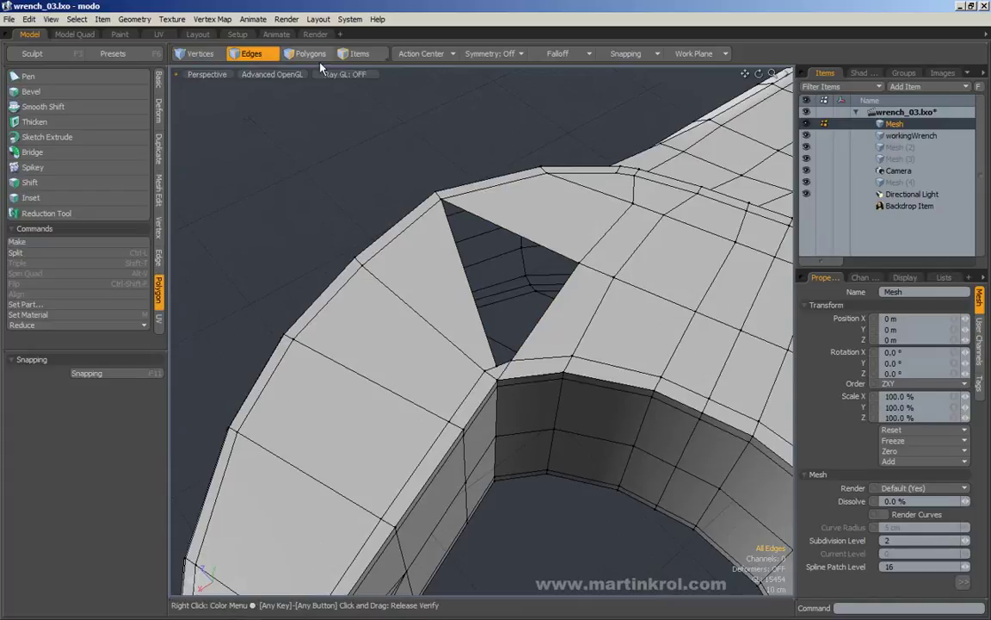
# Step: Delete the four-sided polygon on the jaw side of the wedge polygon
pyautogui.click(314, 56)
pyautogui.click(383, 340)
pyautogui.press('Delete')
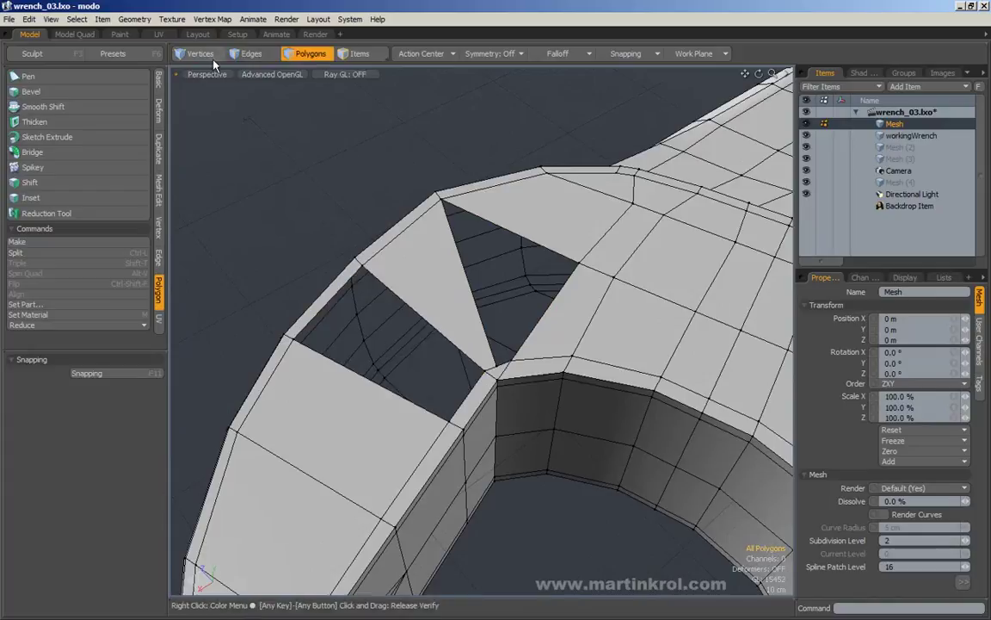
# Step: Try filling the four-sided hole by selecting its border edges one by one and making a polygon, and undo it
pyautogui.click(247, 53)
pyautogui.click(334, 295)
pyautogui.rightClick(335, 301)
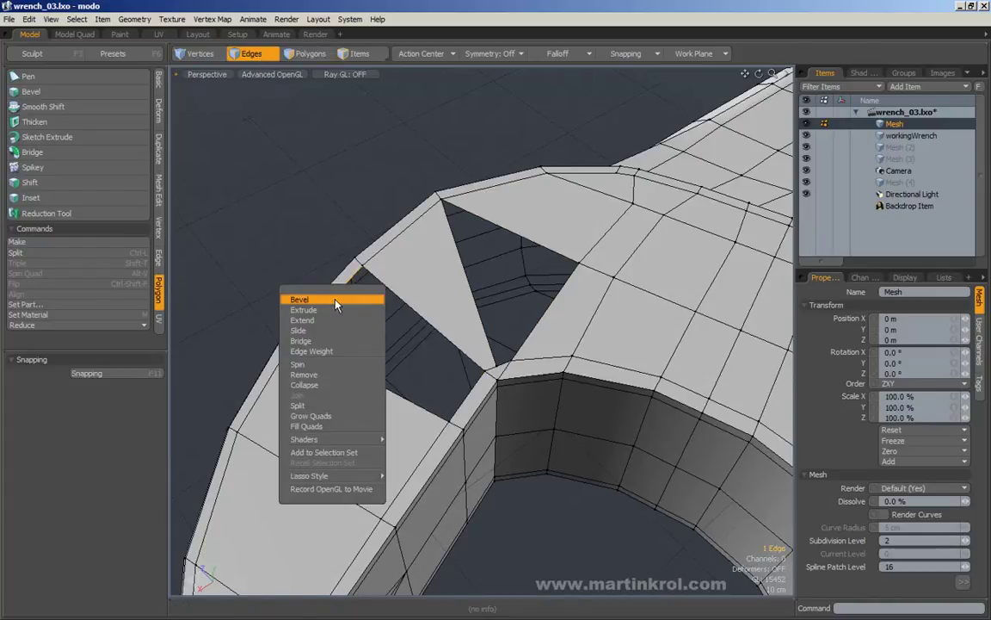
pyautogui.click(332, 241)
pyautogui.keyDown('shift'); pyautogui.click(468, 401); pyautogui.keyUp('shift')
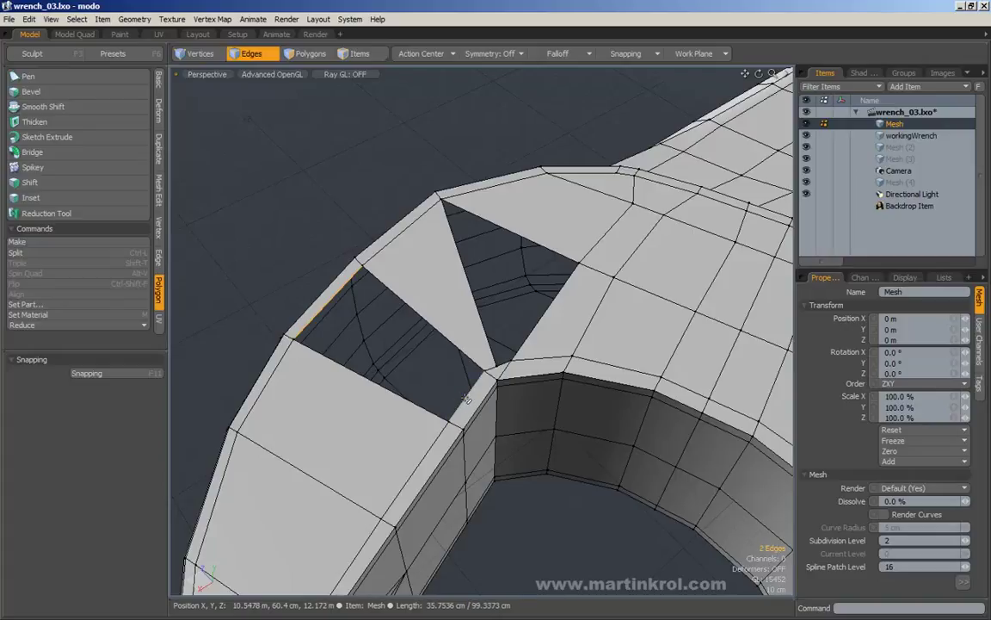
pyautogui.keyDown('shift'); pyautogui.click(416, 333); pyautogui.keyUp('shift')
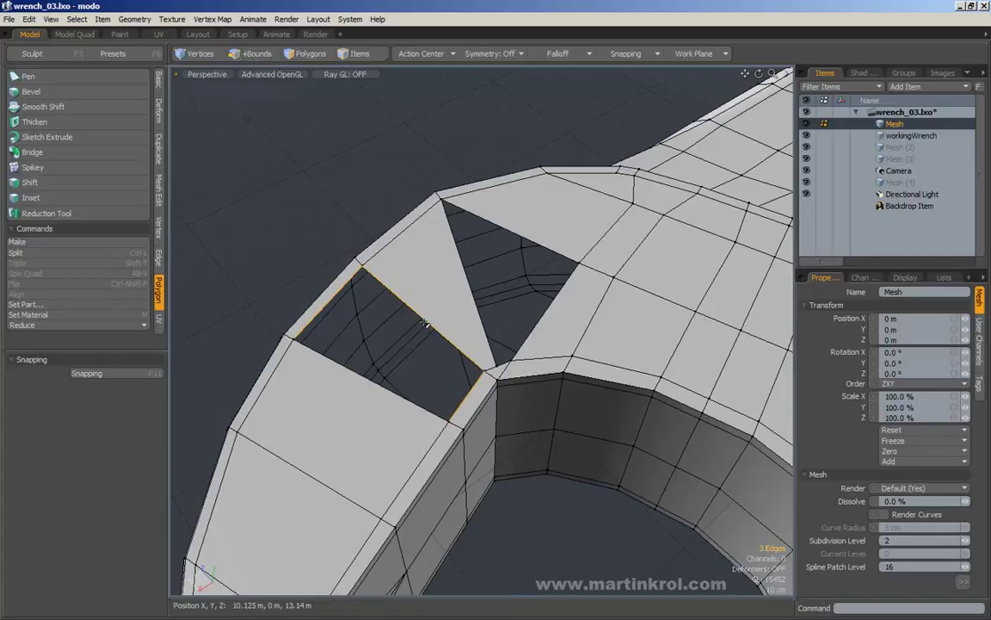
pyautogui.keyDown('shift'); pyautogui.click(405, 400); pyautogui.keyUp('shift')
pyautogui.press('p')
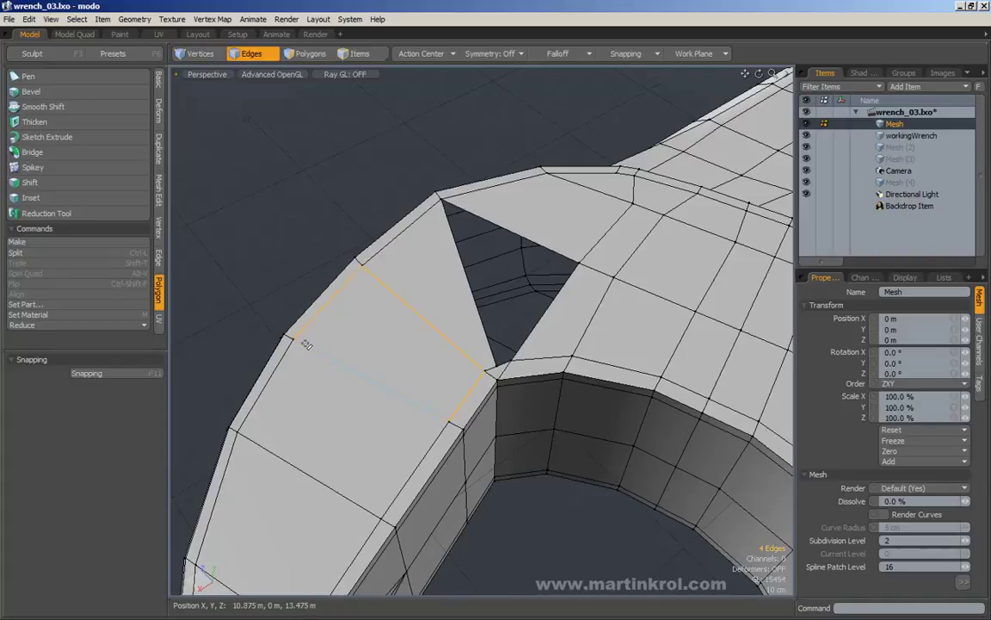
pyautogui.click(279, 210)
pyautogui.hotkey('ctrl', 'z')
pyautogui.hotkey('ctrl', 'z')
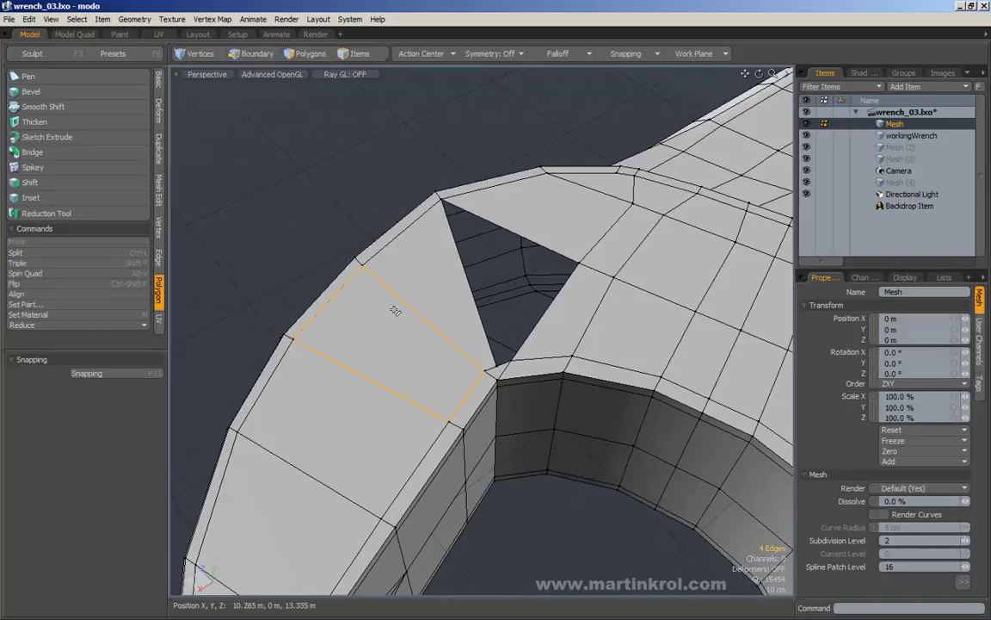
pyautogui.click(339, 206)
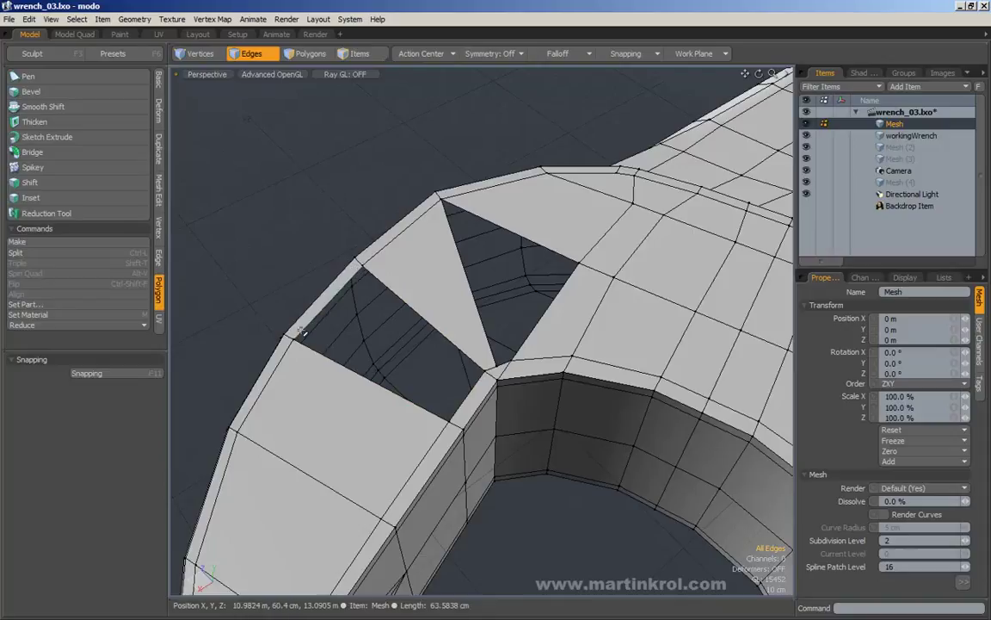
# Step: Select the four-sided hole's entire border edge loop at once and make a polygon from it to fill the hole
pyautogui.click(379, 379)
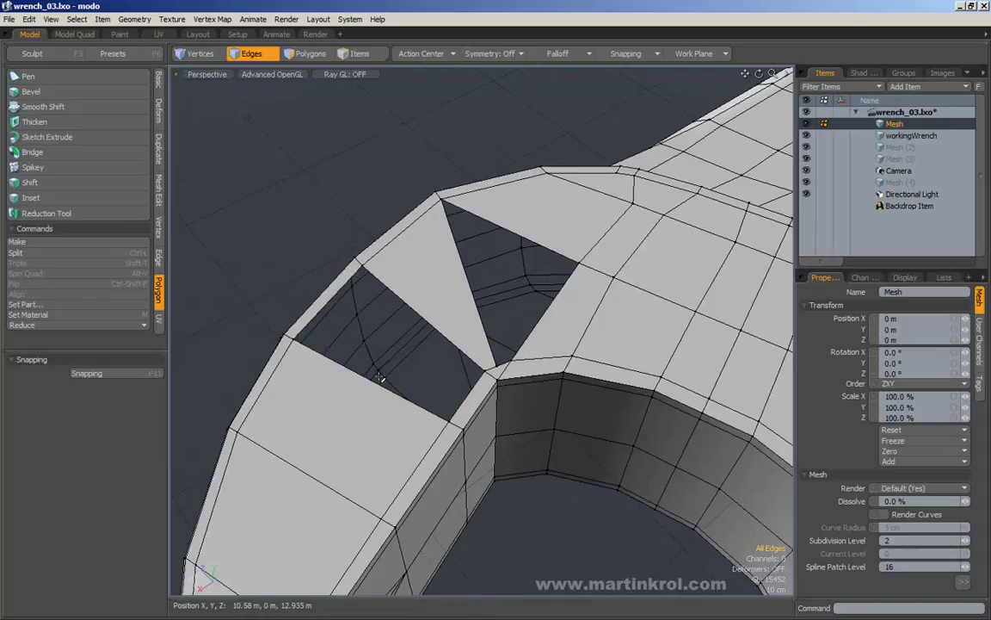
pyautogui.doubleClick(413, 308)
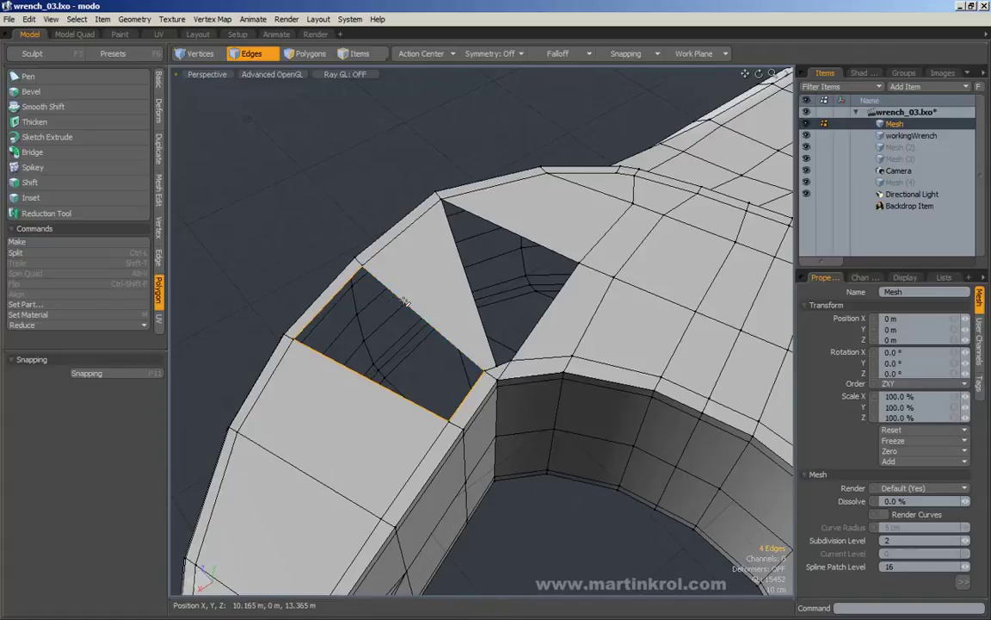
pyautogui.press('p')
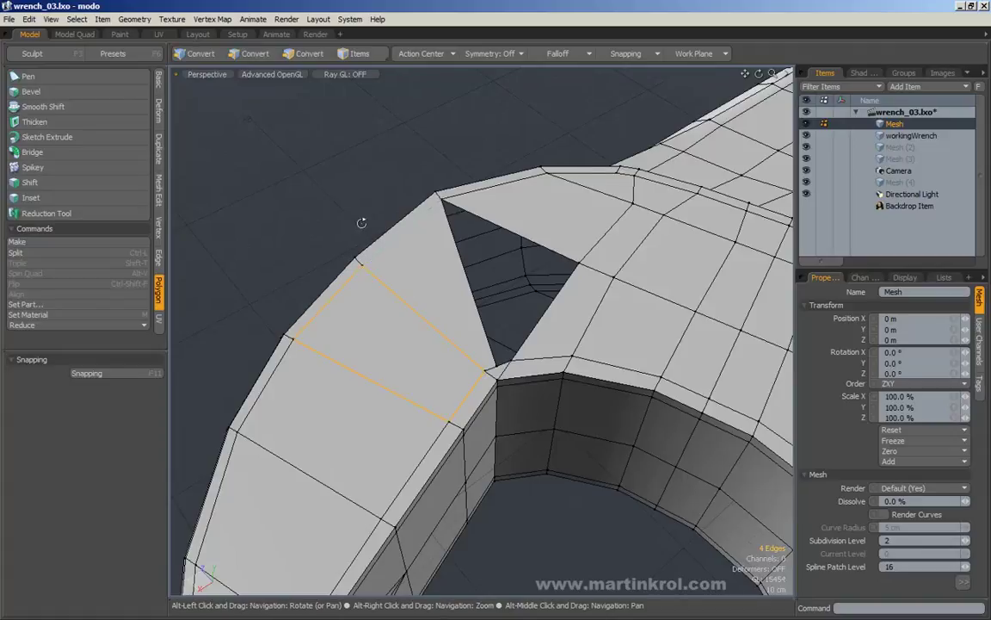
# Step: Fill the remaining triangular hole on the wrench head by selecting its border edge loop and making a polygon from it
pyautogui.keyDown('ctrl'); pyautogui.keyDown('alt'); pyautogui.moveTo(360, 221); pyautogui.dragTo(335, 233); pyautogui.keyUp('alt'); pyautogui.keyUp('ctrl')
pyautogui.moveTo(322, 190); pyautogui.dragTo(362, 219, button='right')
pyautogui.doubleClick(472, 227)
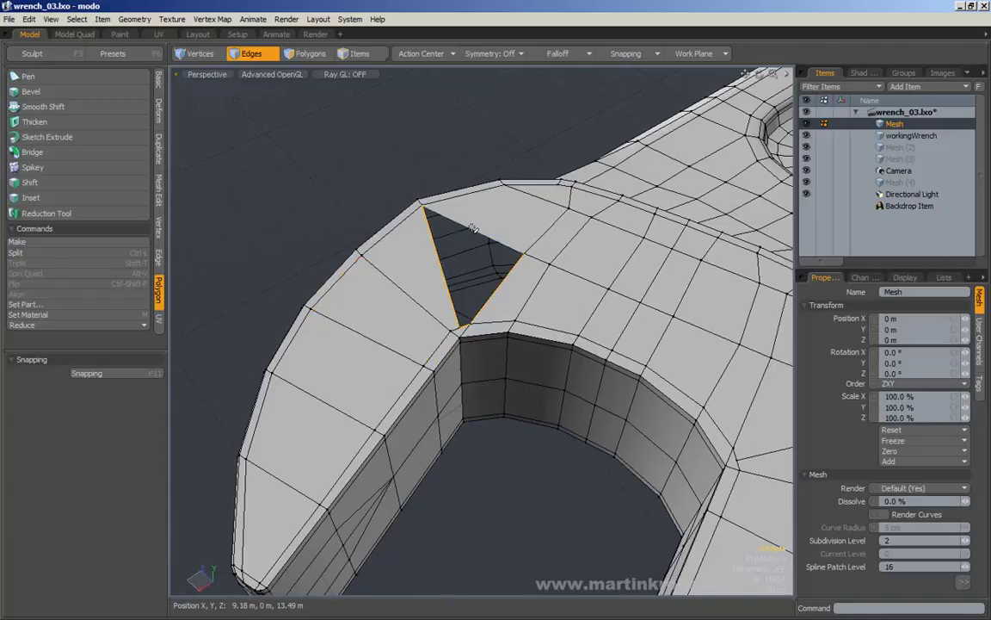
pyautogui.keyDown('shift'); pyautogui.click(478, 227); pyautogui.keyUp('shift')
pyautogui.press('p')
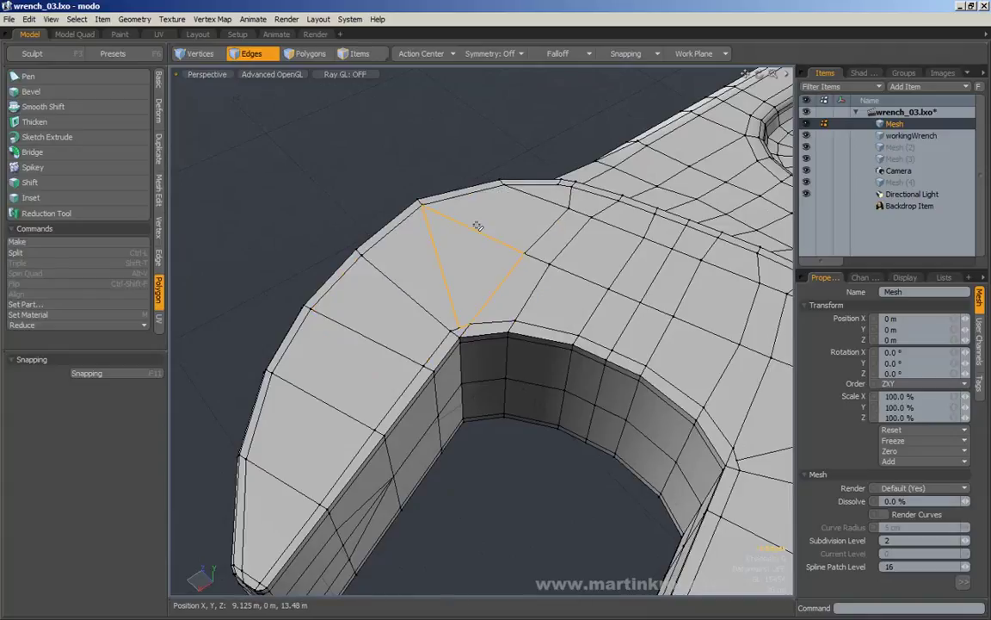
# Step: Delete the polygons across the middle of the wrench head and the adjoining outer wedge to open one large hole
pyautogui.keyDown('alt'); pyautogui.moveTo(478, 226); pyautogui.dragTo(417, 260); pyautogui.keyUp('alt')
pyautogui.click(314, 54)
pyautogui.keyDown('alt'); pyautogui.moveTo(433, 299); pyautogui.dragTo(482, 288); pyautogui.keyUp('alt')
pyautogui.moveTo(491, 284); pyautogui.dragTo(472, 308)
pyautogui.press('Delete')
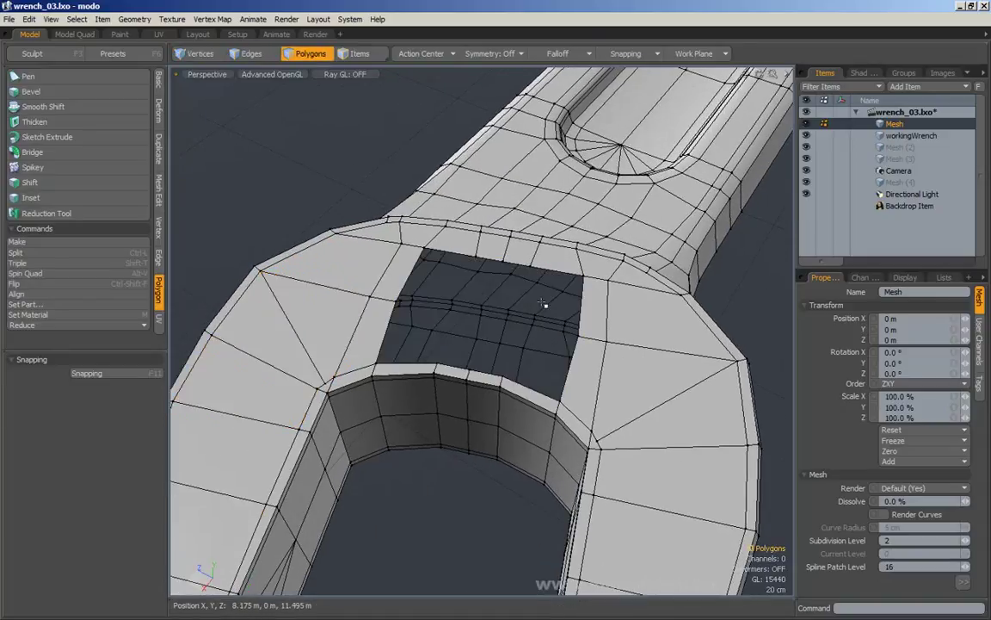
pyautogui.press('Delete')
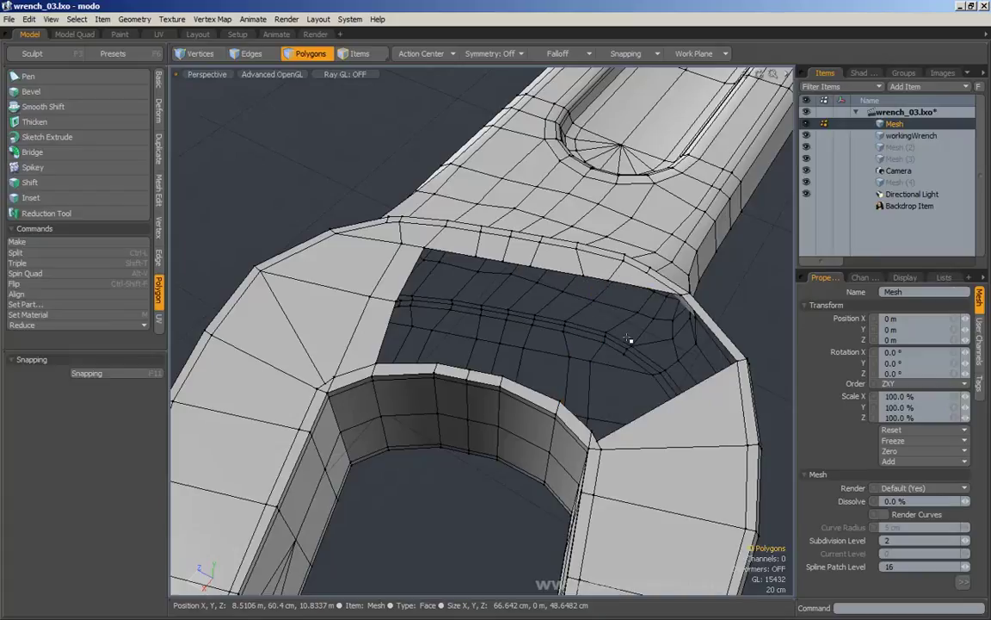
# Step: Select the entire border edge loop of the large hole and make a single polygon from it
pyautogui.click(252, 53)
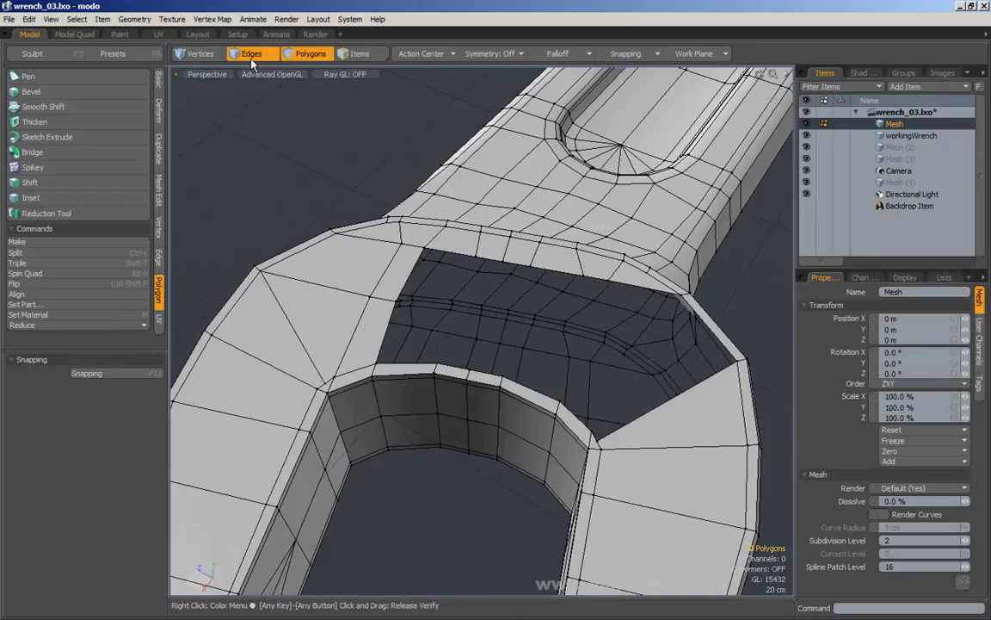
pyautogui.doubleClick(458, 257)
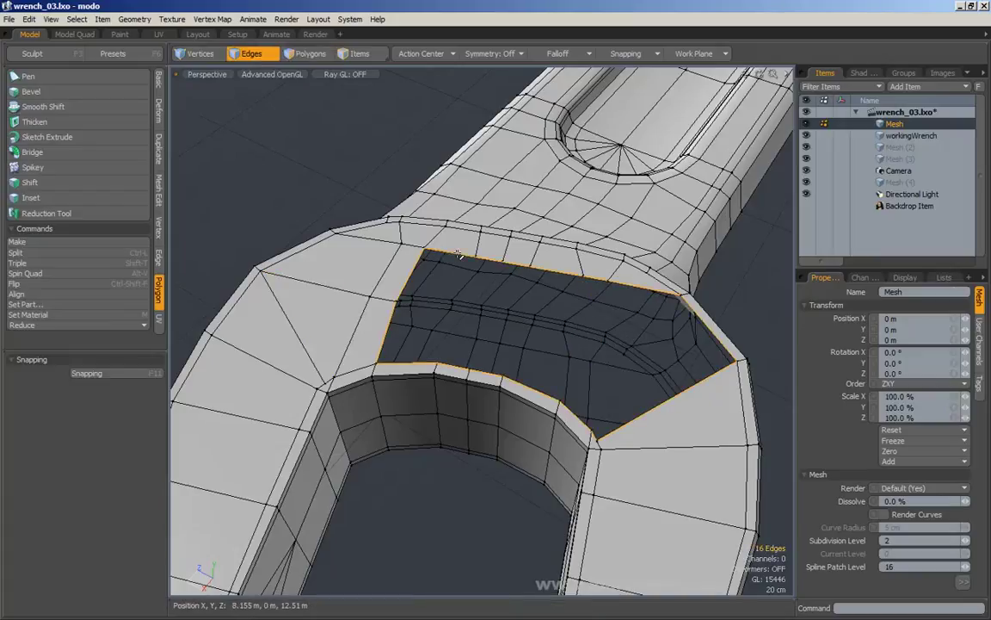
pyautogui.keyDown('alt'); pyautogui.moveTo(488, 276); pyautogui.dragTo(551, 314, button='right'); pyautogui.keyUp('alt')
pyautogui.keyDown('alt'); pyautogui.moveTo(551, 314); pyautogui.dragTo(500, 369); pyautogui.keyUp('alt')
pyautogui.keyDown('alt'); pyautogui.moveTo(500, 369); pyautogui.dragTo(373, 330, button='right'); pyautogui.keyUp('alt')
pyautogui.keyDown('alt'); pyautogui.moveTo(374, 329); pyautogui.dragTo(396, 344); pyautogui.keyUp('alt')
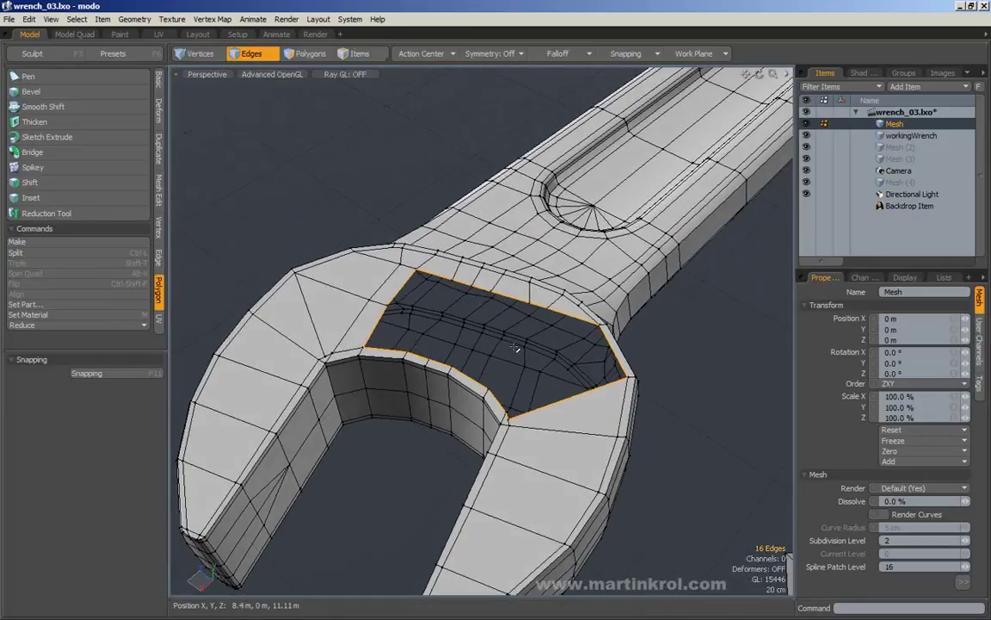
pyautogui.keyDown('alt'); pyautogui.moveTo(460, 330); pyautogui.dragTo(507, 343, button='middle'); pyautogui.keyUp('alt')
pyautogui.keyDown('alt'); pyautogui.moveTo(499, 353); pyautogui.dragTo(527, 354, button='right'); pyautogui.keyUp('alt')
pyautogui.keyDown('alt'); pyautogui.moveTo(512, 365); pyautogui.dragTo(473, 224); pyautogui.keyUp('alt')
pyautogui.keyDown('alt'); pyautogui.moveTo(472, 310); pyautogui.dragTo(340, 377); pyautogui.keyUp('alt')
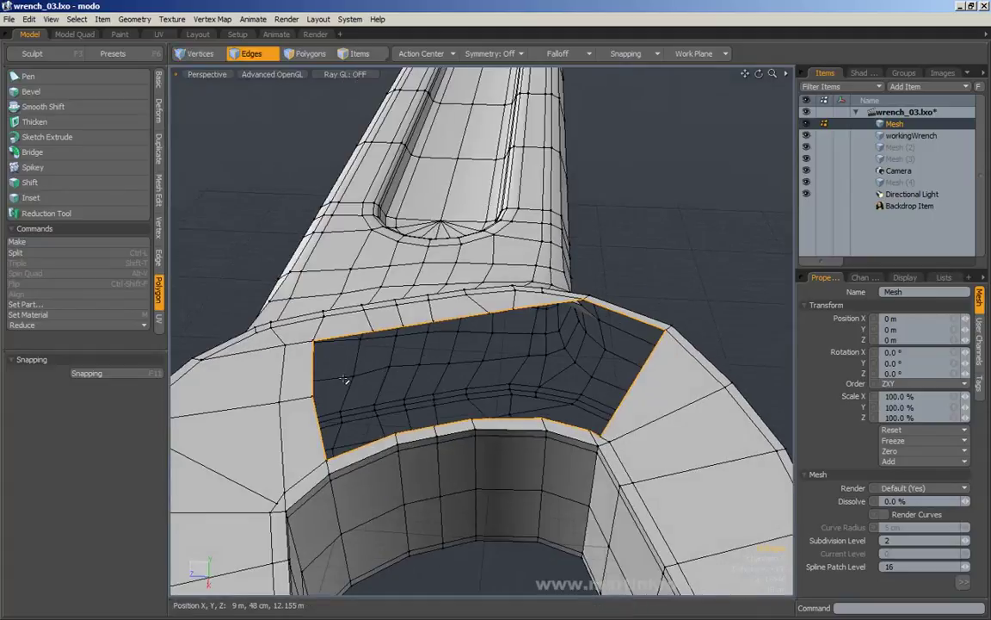
pyautogui.press('f')
pyautogui.click(506, 156)
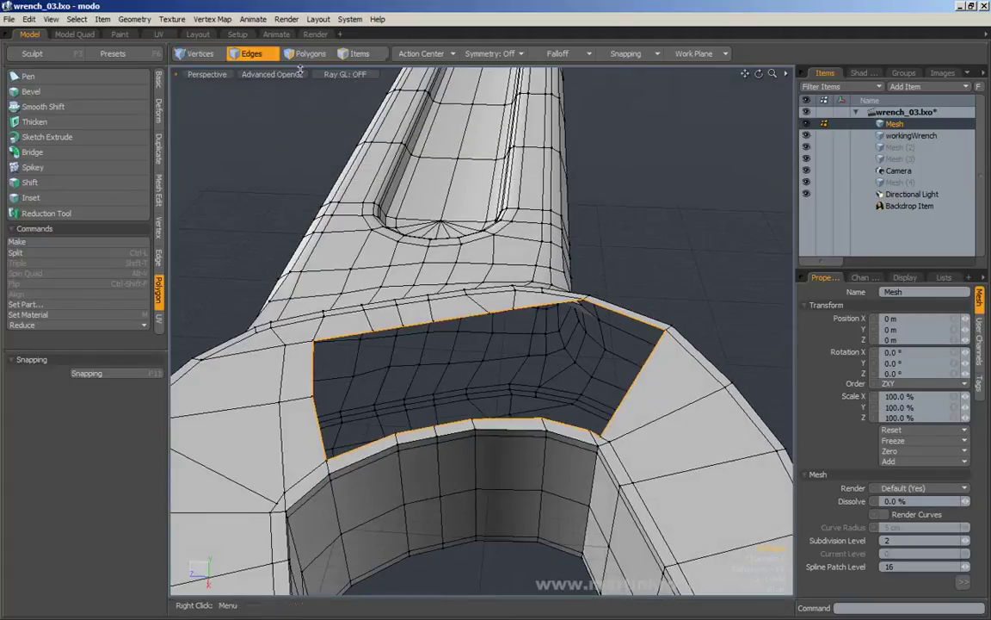
# Step: Flip the new large polygon so it faces outward like the surrounding surface, and clear the selection
pyautogui.click(311, 56)
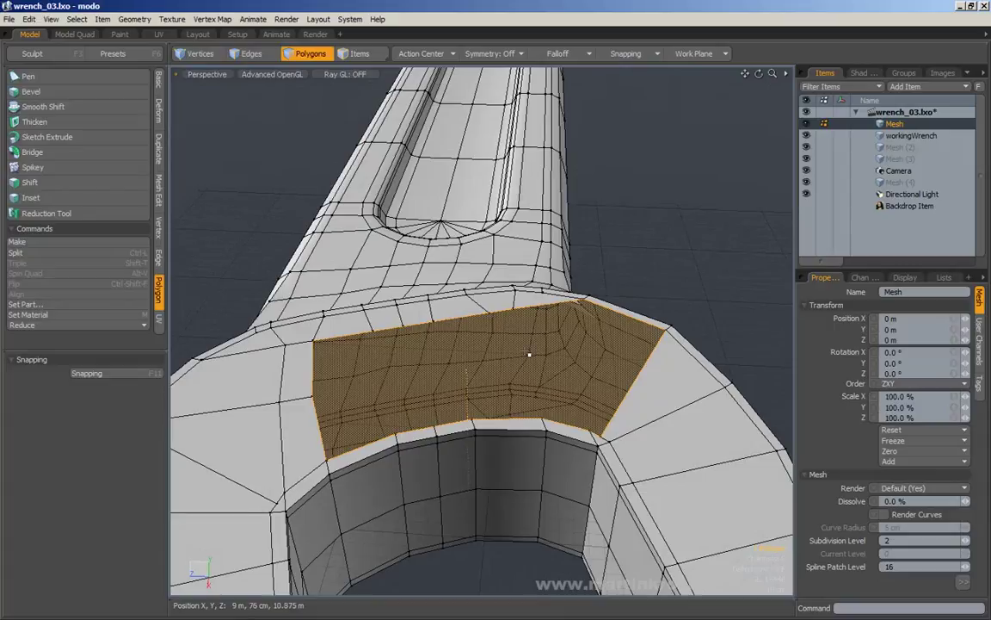
pyautogui.keyDown('alt'); pyautogui.moveTo(630, 315); pyautogui.dragTo(605, 277); pyautogui.keyUp('alt')
pyautogui.hotkey('ctrl', 'shift', 'f')
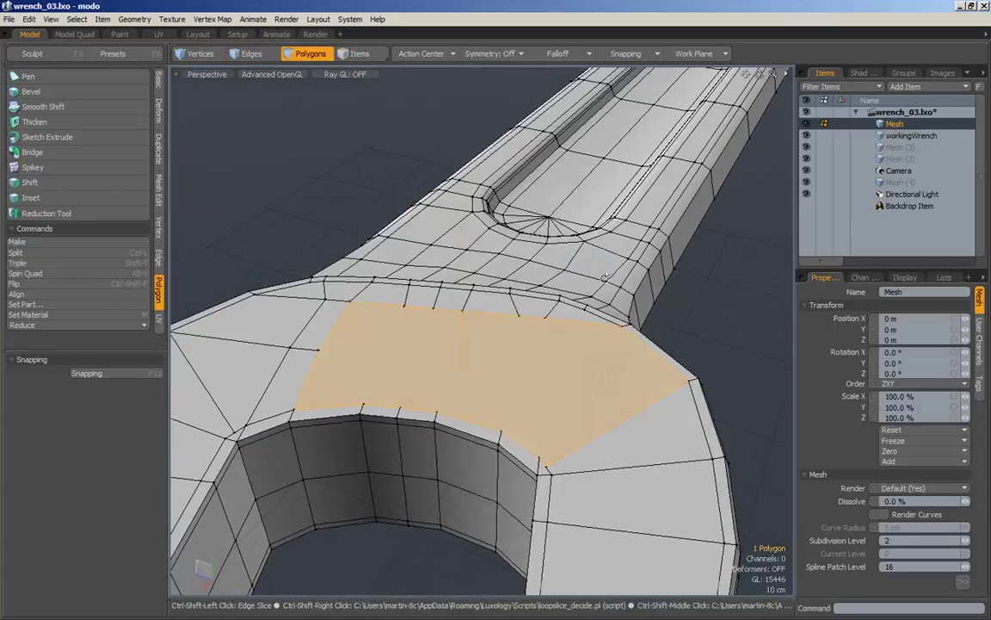
pyautogui.keyDown('alt'); pyautogui.moveTo(770, 327); pyautogui.dragTo(522, 384); pyautogui.keyUp('alt')
pyautogui.click(772, 431)
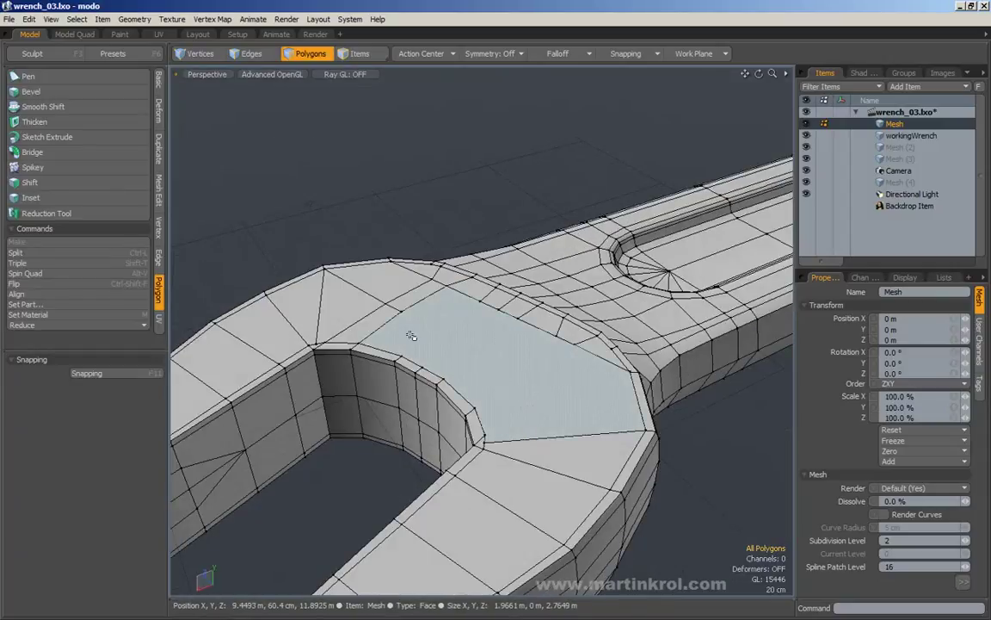
pyautogui.click(502, 379)
pyautogui.keyDown('ctrl'); pyautogui.keyDown('alt'); pyautogui.moveTo(466, 334); pyautogui.dragTo(486, 275); pyautogui.keyUp('alt'); pyautogui.keyUp('ctrl')
pyautogui.click(500, 161)
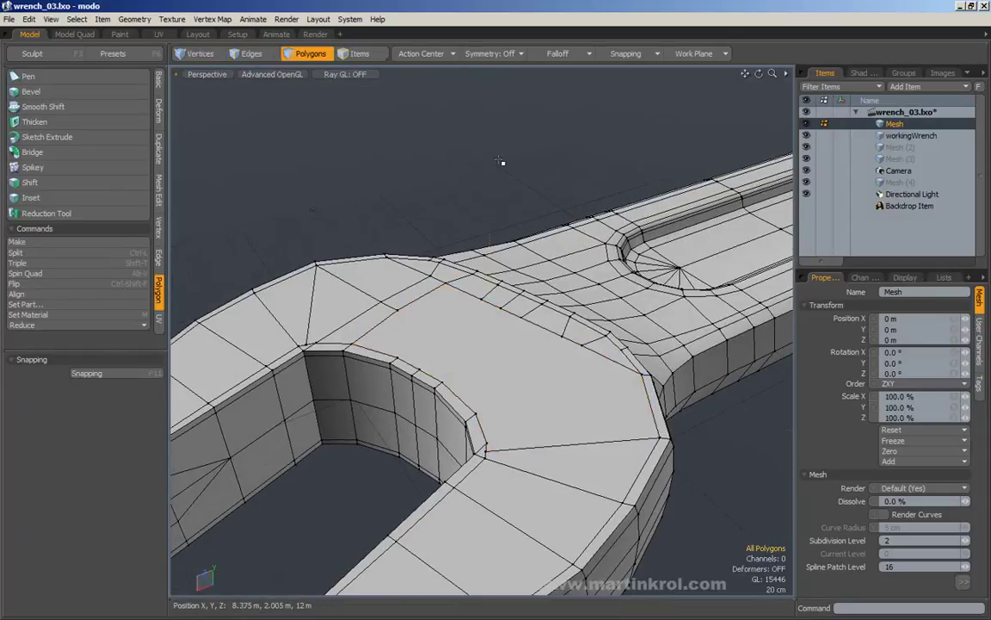
pyautogui.keyDown('alt'); pyautogui.moveTo(500, 162); pyautogui.dragTo(538, 261); pyautogui.keyUp('alt')
# Step: Cut the large polygon with Edge Slice, connecting the shank-side border vertices to the matching vertices along the jaw opening
pyautogui.press('c')
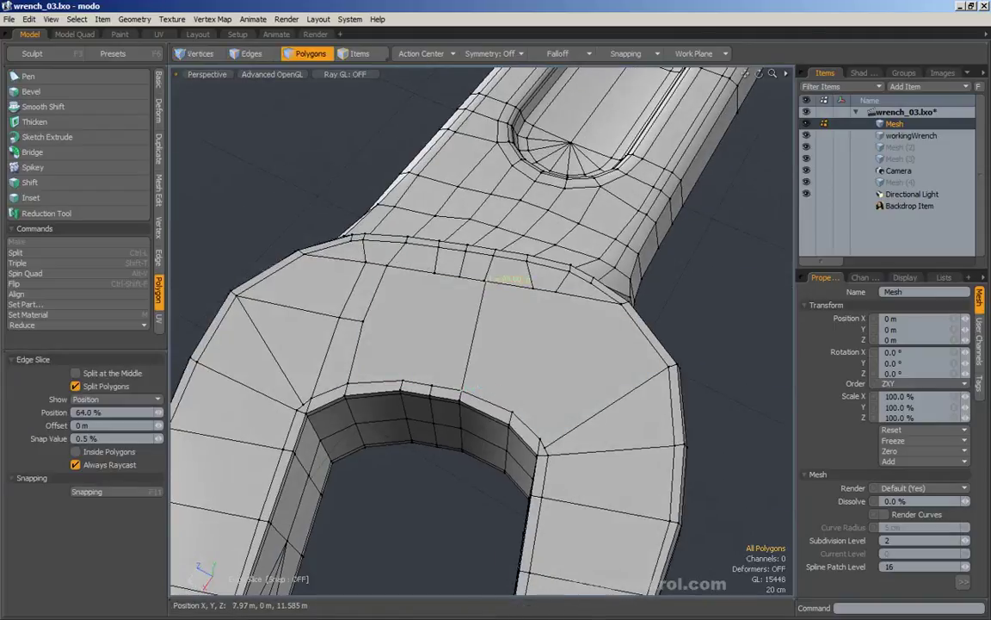
pyautogui.click(480, 281)
pyautogui.press('space')
pyautogui.press('c')
pyautogui.click(418, 382)
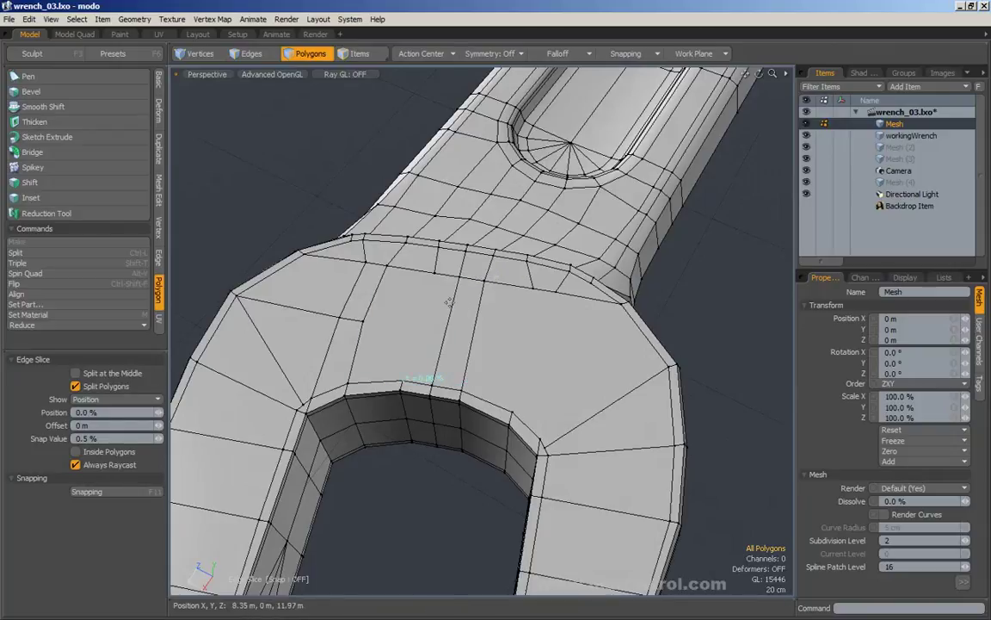
pyautogui.press('space')
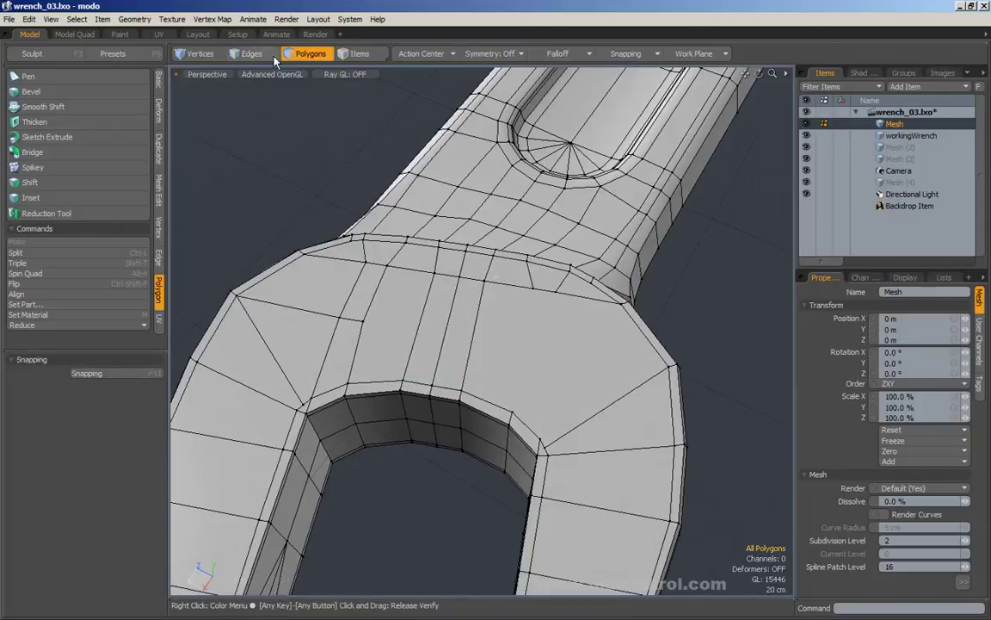
# Step: Delete the sliced polygons across the wrench head to reopen the large hole
pyautogui.click(272, 57)
pyautogui.click(290, 56)
pyautogui.moveTo(386, 331)
pyautogui.mouseDown()
pyautogui.moveTo(518, 345)
pyautogui.moveTo(531, 369)
pyautogui.mouseUp()
pyautogui.press('Delete')
# Step: Bridge one pair of opposite short border edges across the hole, from the shank side to the jaw opening
pyautogui.keyDown('alt'); pyautogui.moveTo(443, 309); pyautogui.dragTo(437, 282); pyautogui.keyUp('alt')
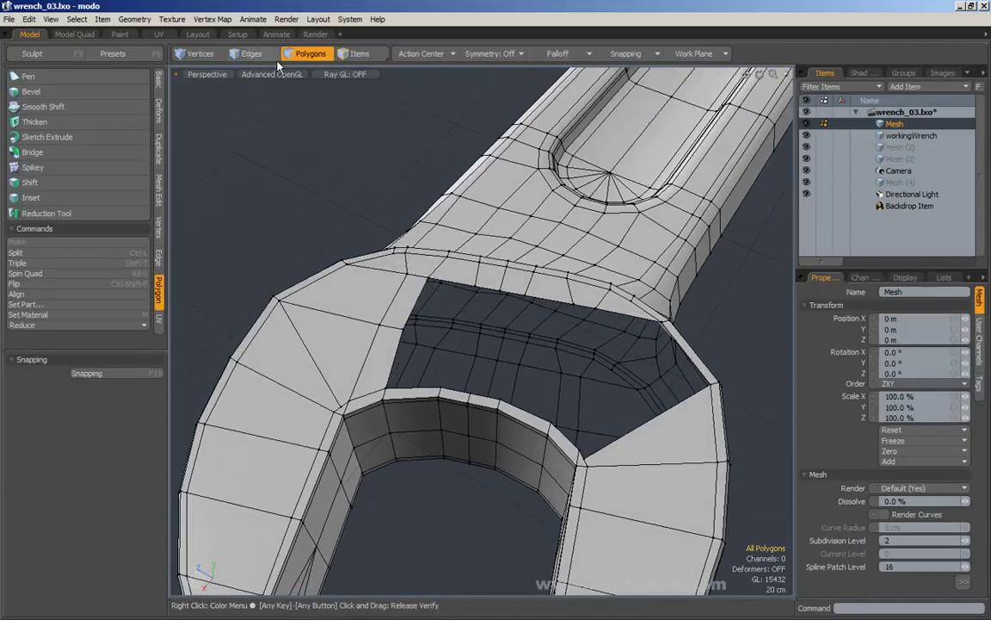
pyautogui.click(206, 55)
pyautogui.keyDown('alt'); pyautogui.moveTo(431, 241); pyautogui.dragTo(504, 344); pyautogui.keyUp('alt')
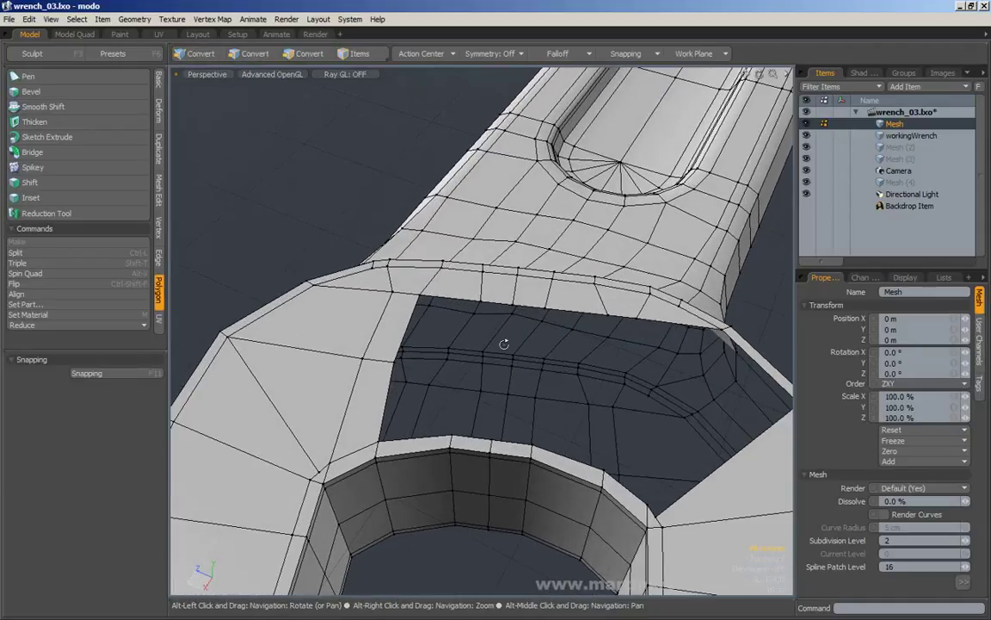
pyautogui.click(251, 53)
pyautogui.keyDown('alt'); pyautogui.moveTo(457, 284); pyautogui.dragTo(427, 237); pyautogui.keyUp('alt')
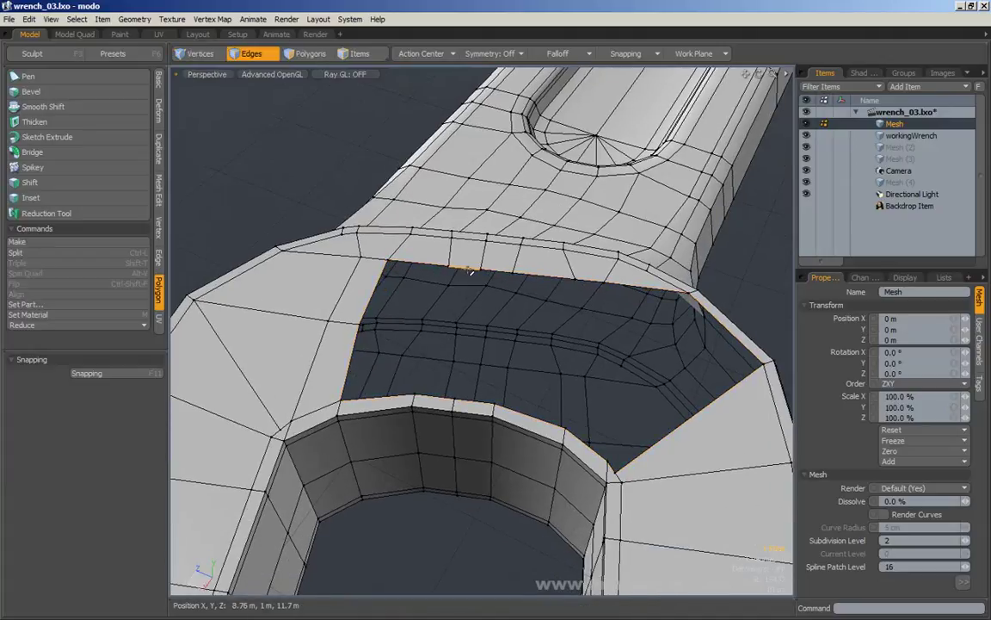
pyautogui.press('2')
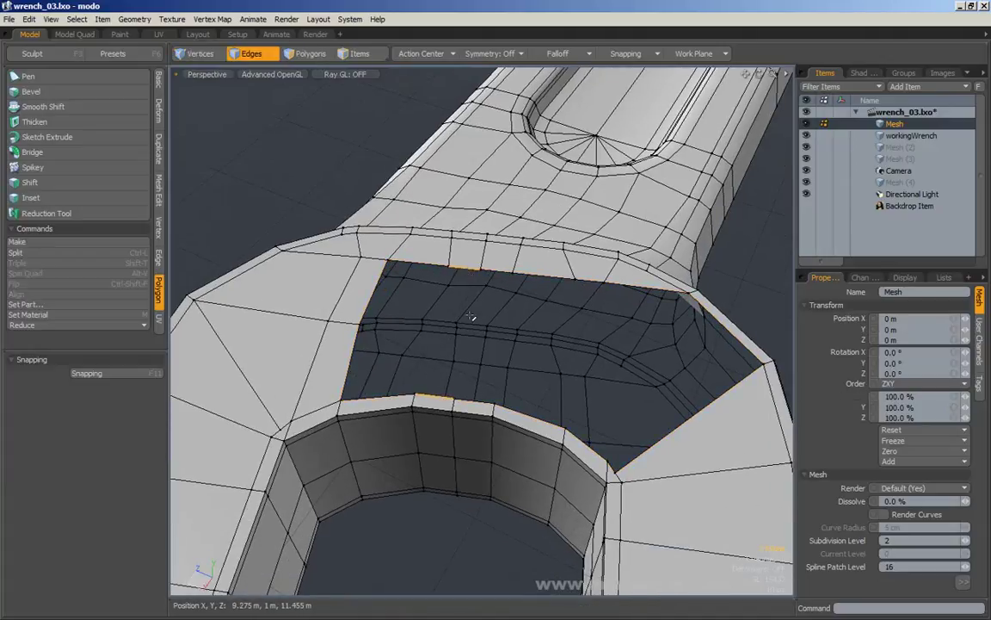
pyautogui.keyDown('shift'); pyautogui.click(33, 152); pyautogui.keyUp('shift')
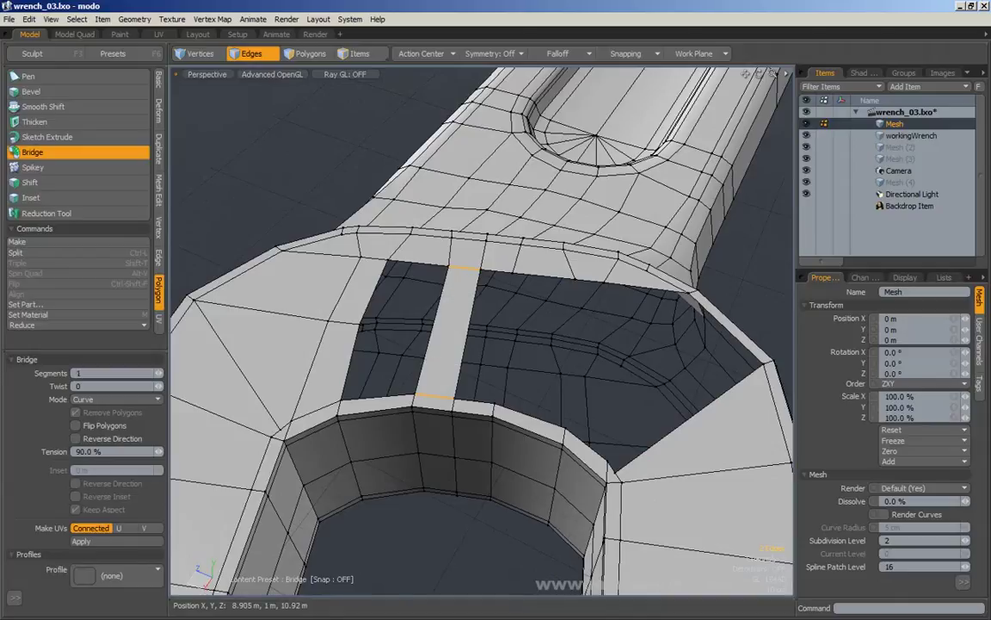
pyautogui.keyDown('alt'); pyautogui.moveTo(566, 314); pyautogui.dragTo(480, 301); pyautogui.keyUp('alt')
pyautogui.press('space')
# Step: Bridge the next two pairs of opposite border edges beside the first strip to widen it across the large hole
pyautogui.click(523, 282)
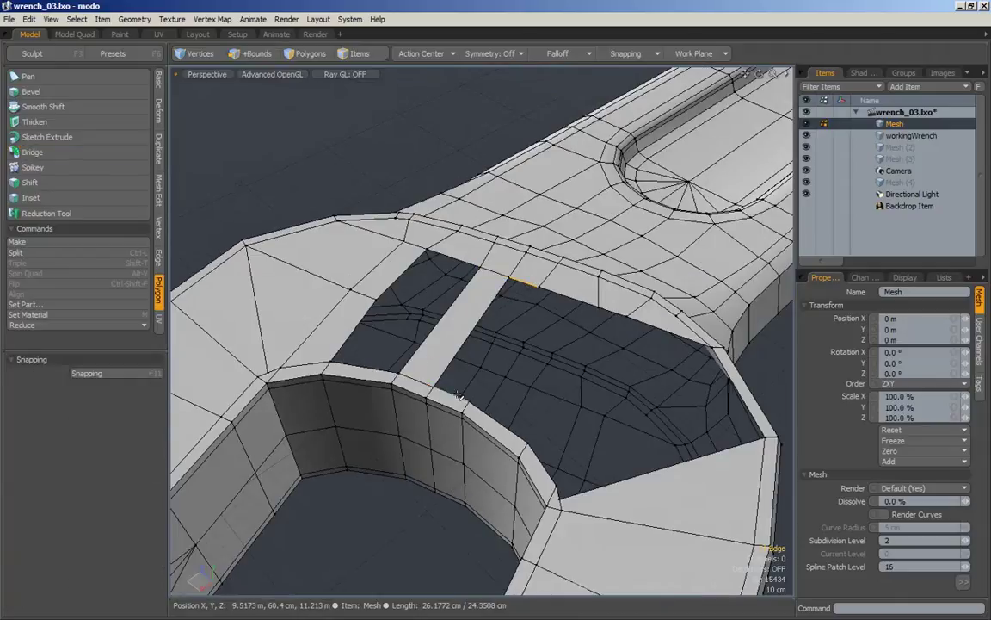
pyautogui.keyDown('shift'); pyautogui.click(452, 398); pyautogui.keyUp('shift')
pyautogui.press('b')
pyautogui.press('space')
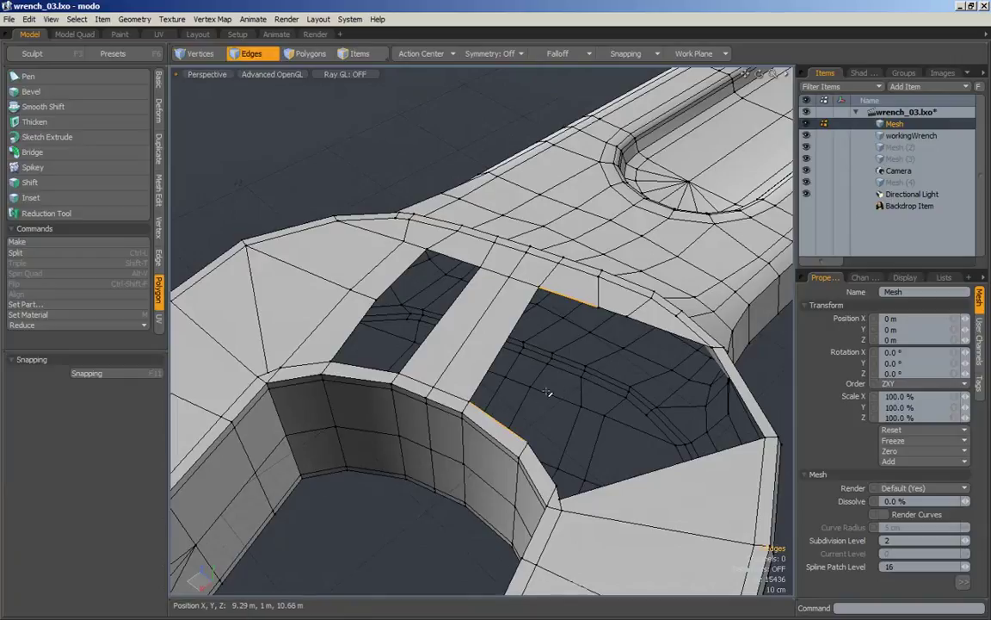
pyautogui.press('b')
pyautogui.click(516, 349)
pyautogui.press('space')
pyautogui.click(585, 376)
# Step: Fill the narrow hole on the other side of the bridged strips by making a polygon from its border edge loop
pyautogui.keyDown('alt'); pyautogui.moveTo(582, 372); pyautogui.dragTo(464, 324); pyautogui.keyUp('alt')
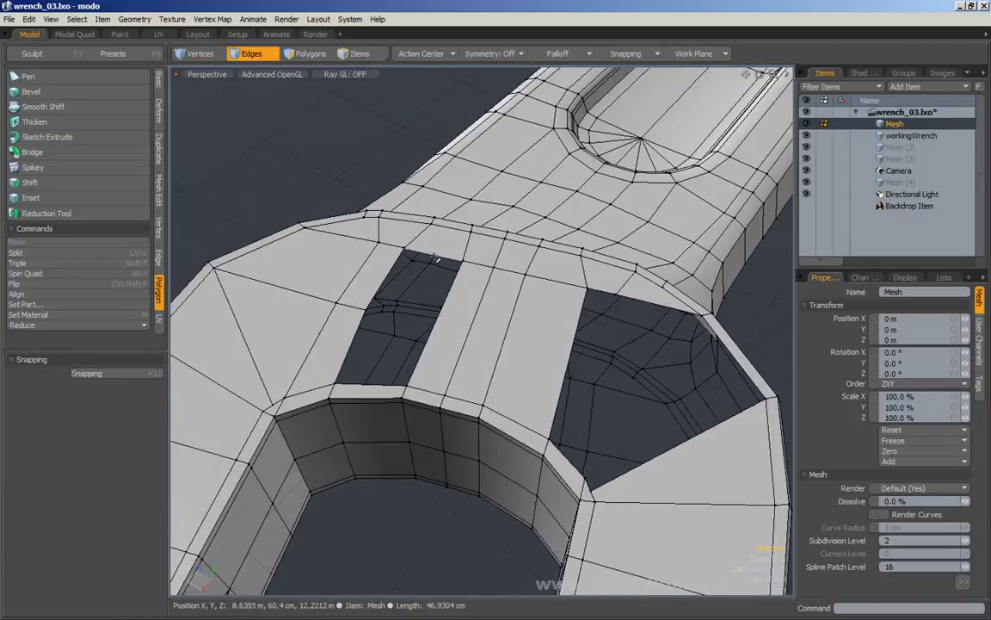
pyautogui.doubleClick(449, 257)
pyautogui.press('p')
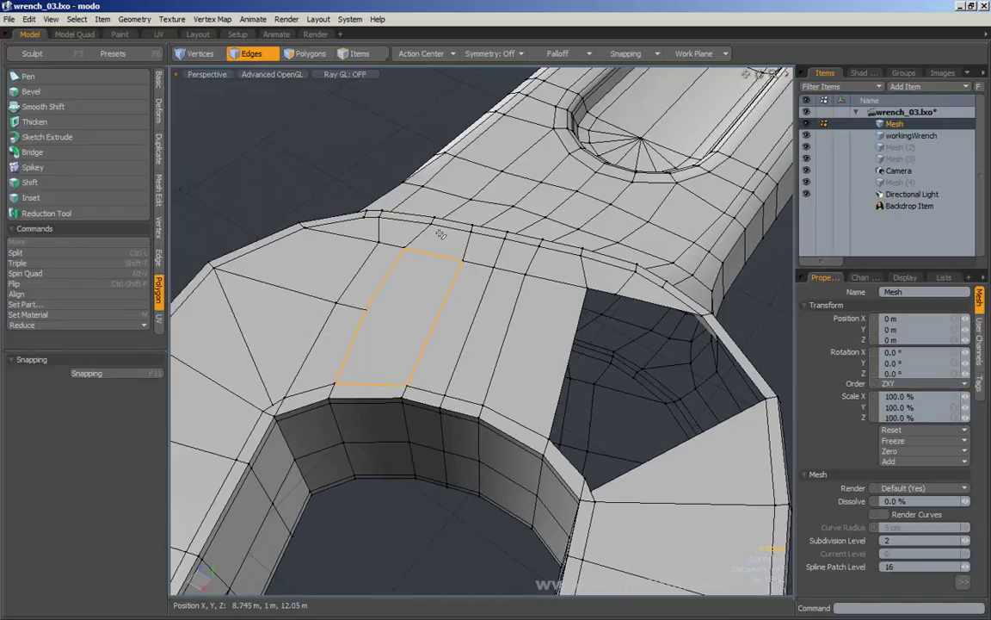
pyautogui.click(310, 153)
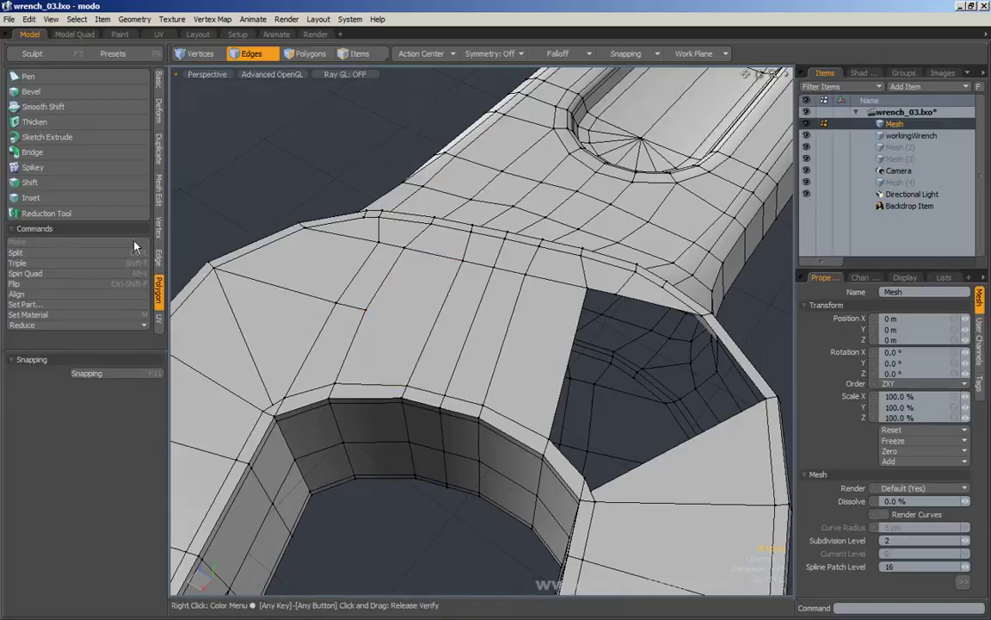
# Step: Bridge the hole's outer rim edge to the short edge at the jaw's inner corner to form a wedge polygon
pyautogui.keyDown('alt'); pyautogui.moveTo(420, 275); pyautogui.dragTo(426, 286); pyautogui.keyUp('alt')
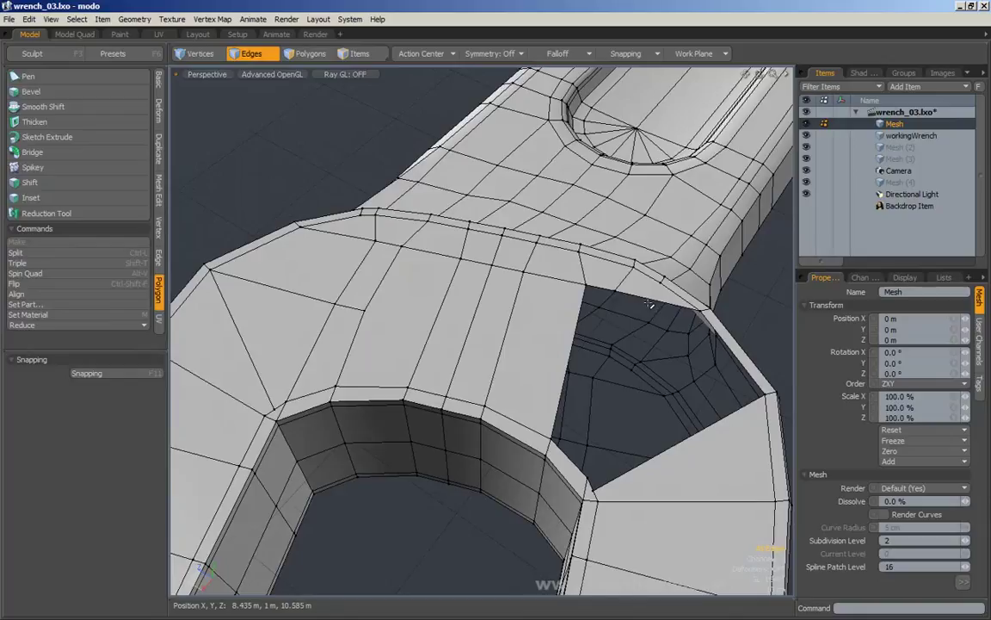
pyautogui.keyDown('alt'); pyautogui.moveTo(656, 305); pyautogui.dragTo(654, 379); pyautogui.keyUp('alt')
pyautogui.click(686, 323)
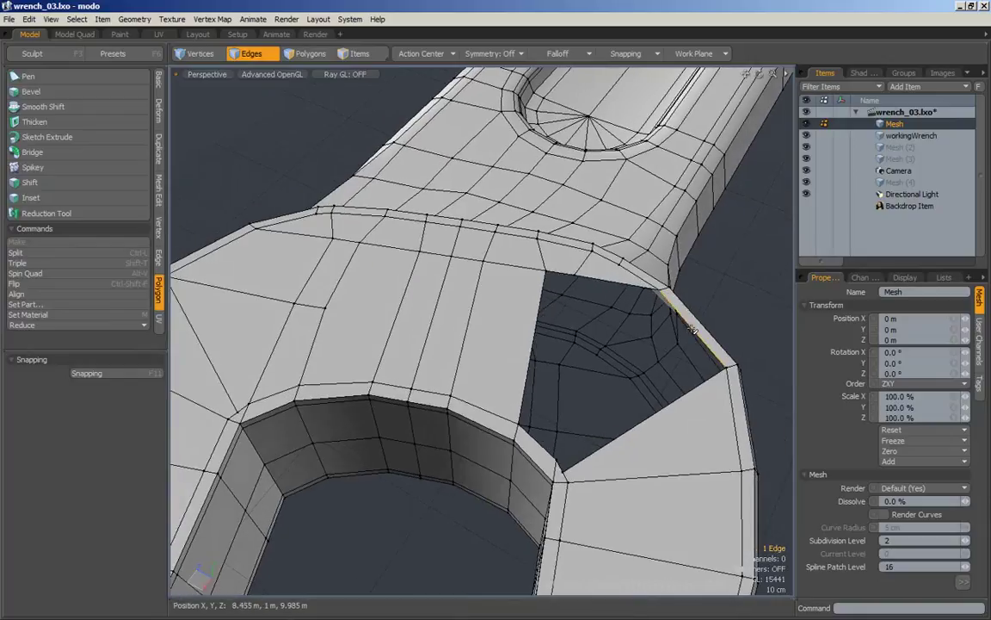
pyautogui.keyDown('shift'); pyautogui.click(561, 468); pyautogui.keyUp('shift')
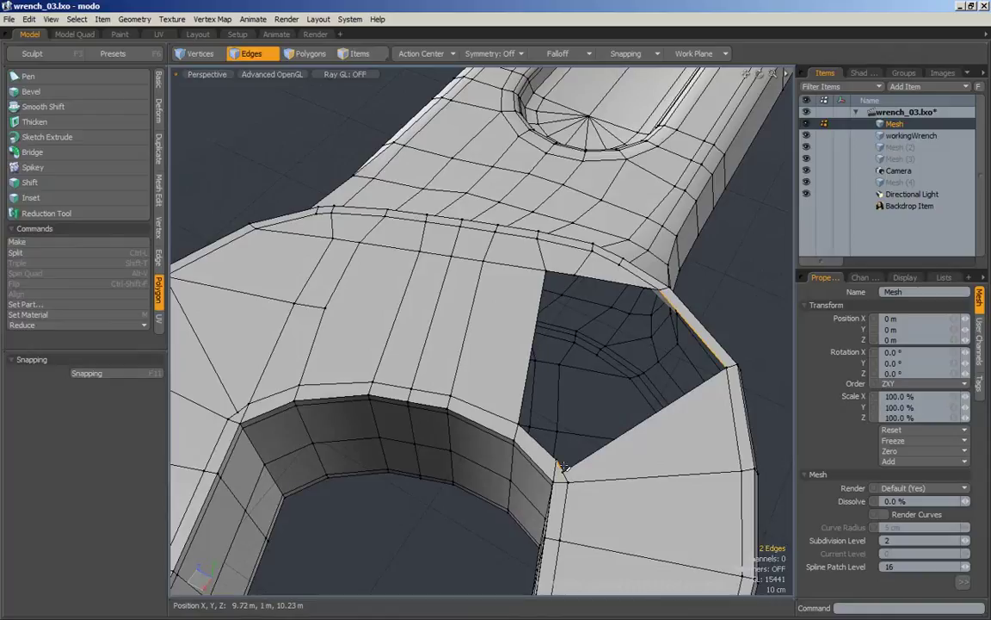
pyautogui.hotkey('shift', 'b')
pyautogui.click(586, 450)
pyautogui.press('Escape')
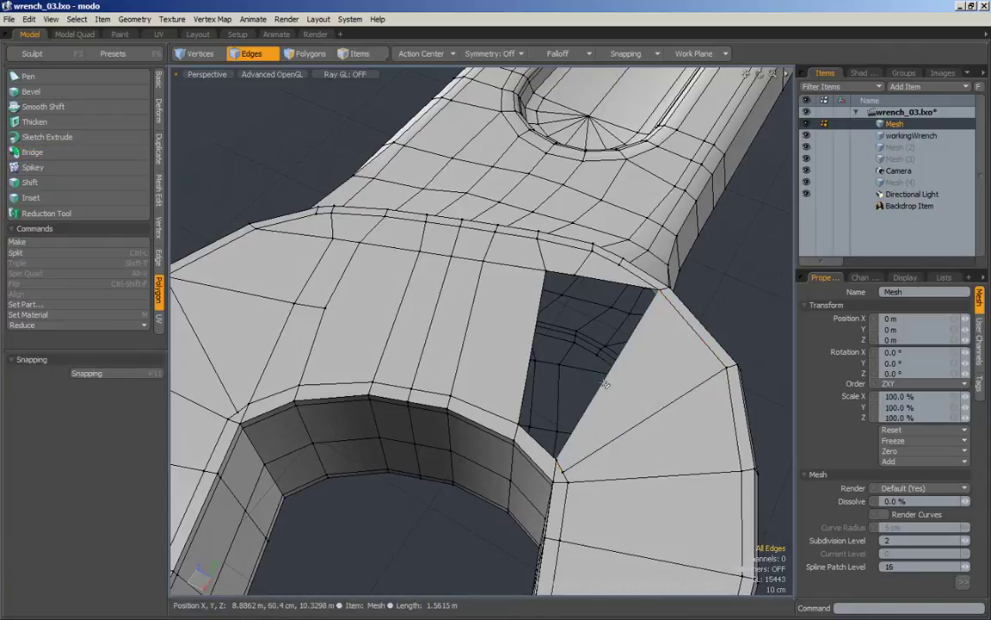
# Step: Fill the last hole between the wedge and the bridged strips by making a polygon from its border edges
pyautogui.press('p')
pyautogui.click(762, 317)
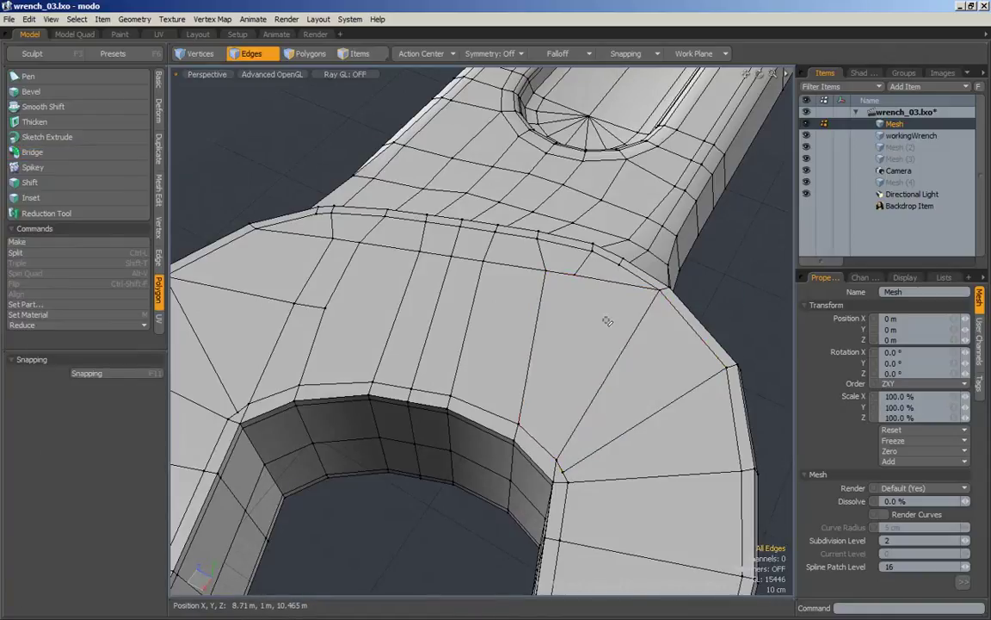
pyautogui.keyDown('ctrl'); pyautogui.keyDown('alt'); pyautogui.moveTo(609, 321); pyautogui.dragTo(499, 316); pyautogui.keyUp('alt'); pyautogui.keyUp('ctrl')
pyautogui.keyDown('alt'); pyautogui.moveTo(500, 315); pyautogui.dragTo(443, 295, button='right'); pyautogui.keyUp('alt')
pyautogui.keyDown('alt'); pyautogui.moveTo(442, 294); pyautogui.dragTo(379, 324, button='middle'); pyautogui.keyUp('alt')
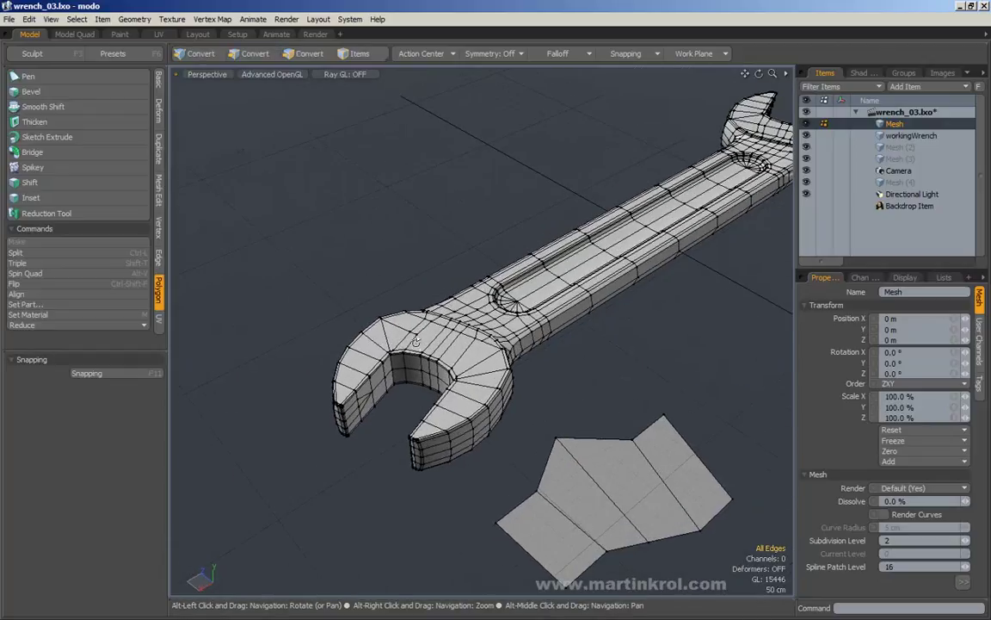
pyautogui.keyDown('alt'); pyautogui.moveTo(427, 222); pyautogui.dragTo(381, 240, button='middle'); pyautogui.keyUp('alt')
pyautogui.keyDown('alt'); pyautogui.moveTo(381, 240); pyautogui.dragTo(413, 245); pyautogui.keyUp('alt')
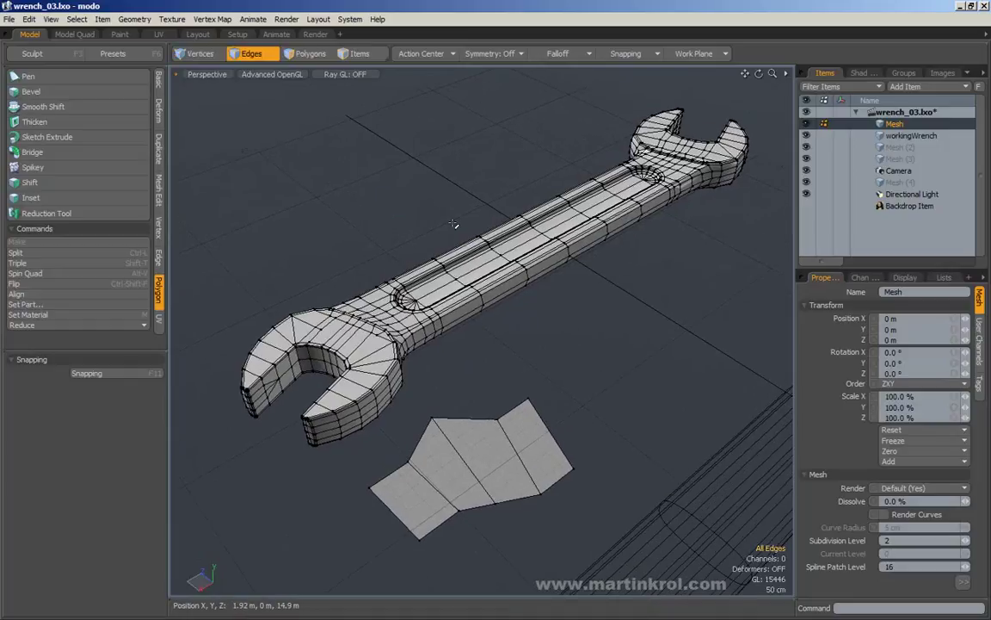